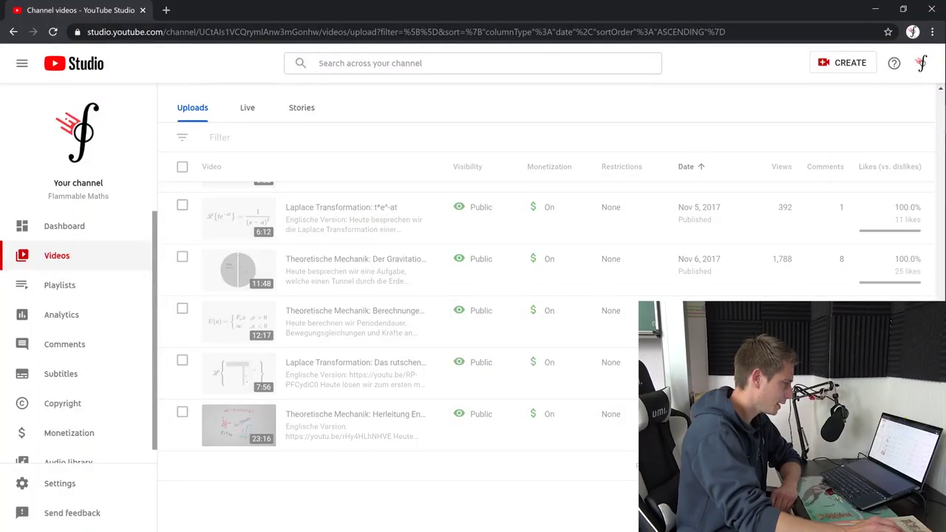
Step: Advance to the next page of uploads and scroll down the list
click(883, 467)
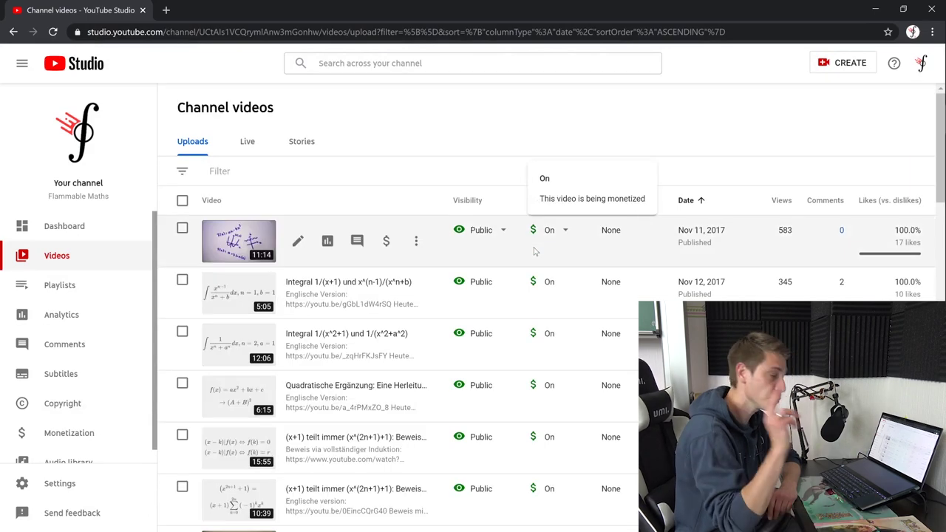
scroll(538, 266, down, 1)
scroll(538, 270, down, 10)
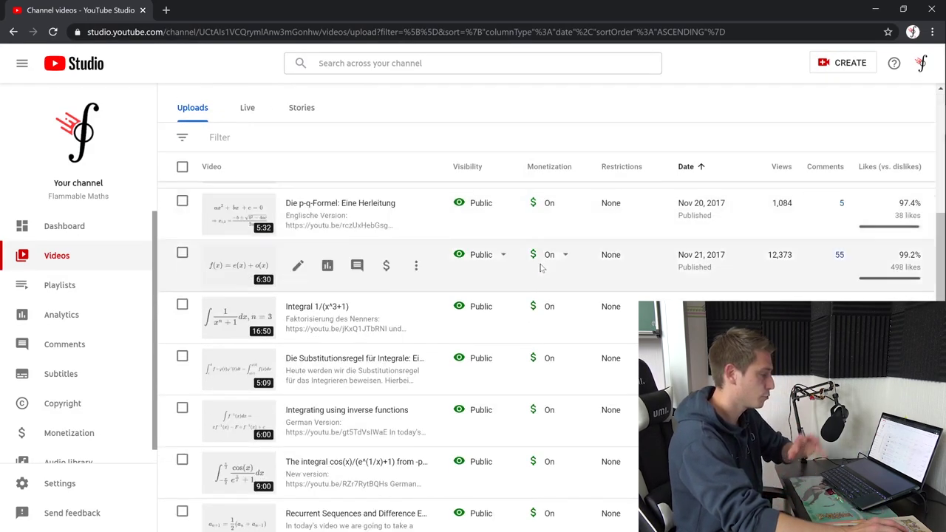
scroll(538, 270, down, 4)
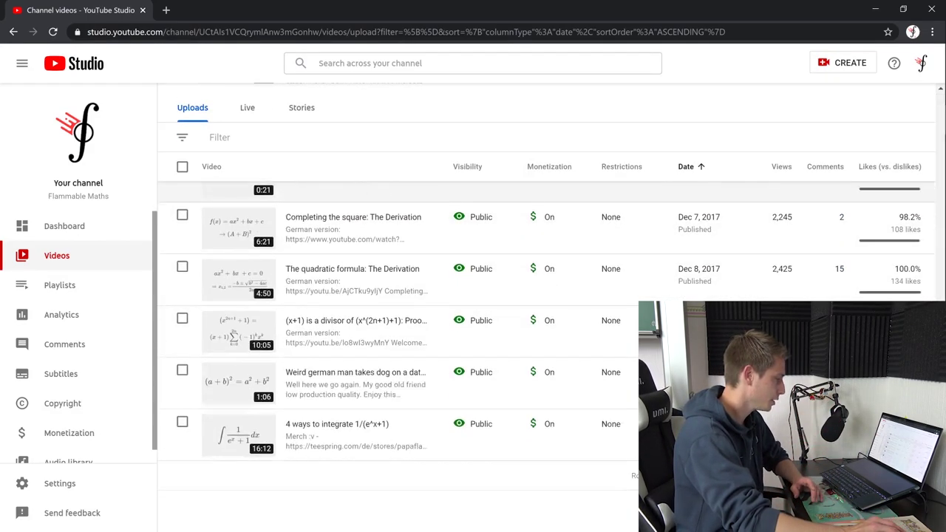
Step: Advance one more page and scroll down to the Mar 17, 2018 sin²(x) integral video
click(879, 465)
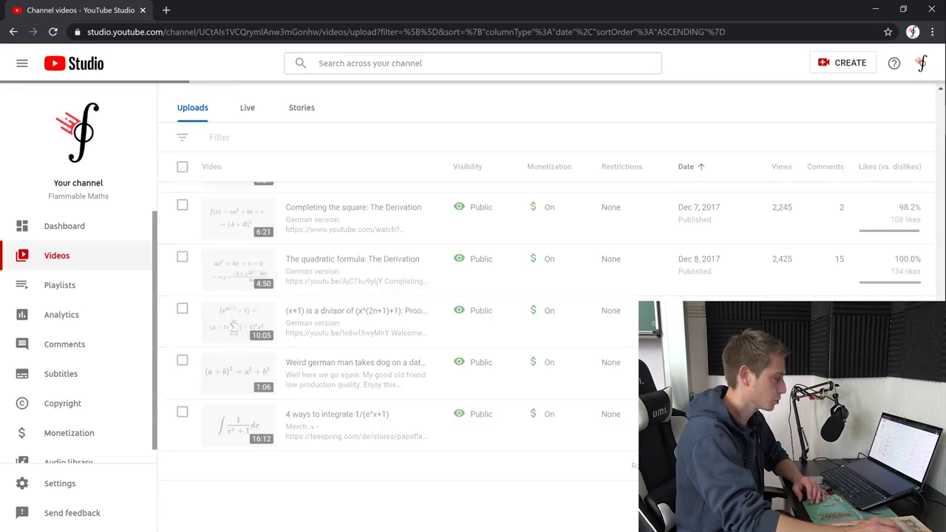
scroll(428, 273, down, 15)
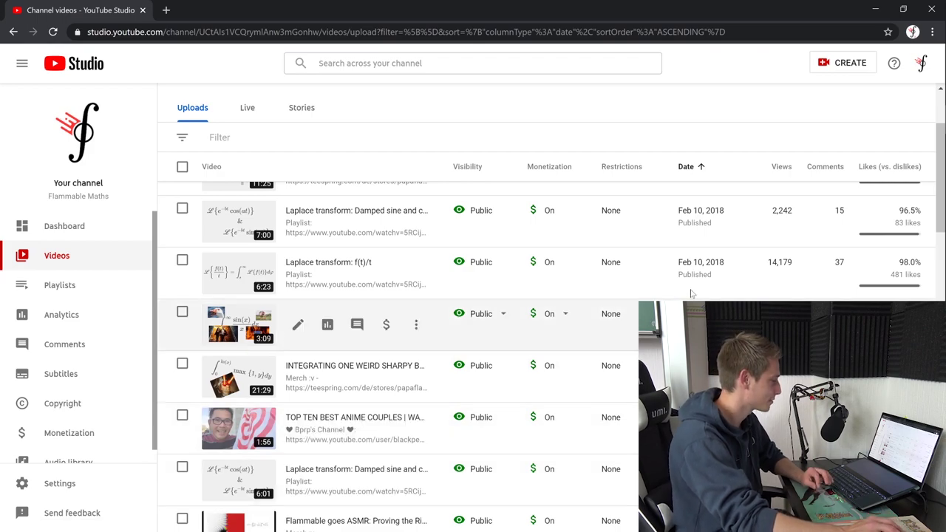
scroll(531, 355, down, 1)
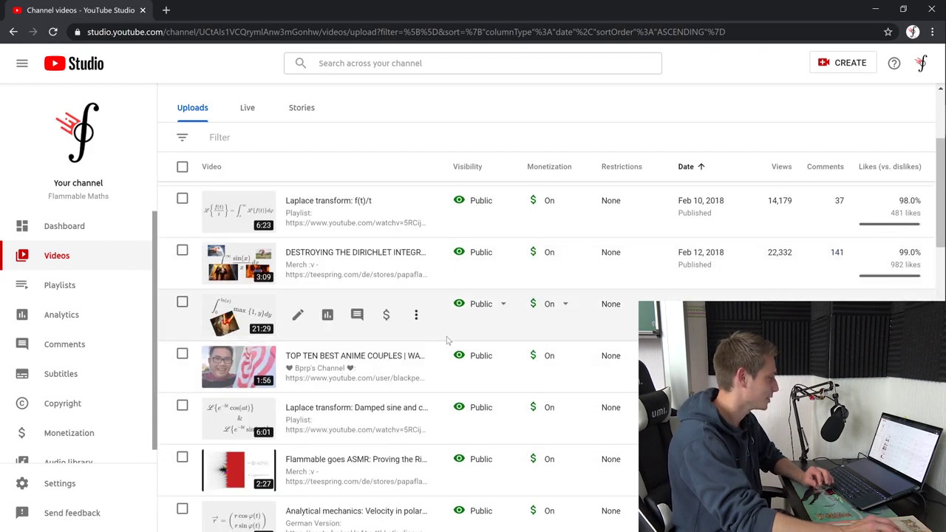
scroll(492, 348, down, 3)
scroll(493, 347, down, 1)
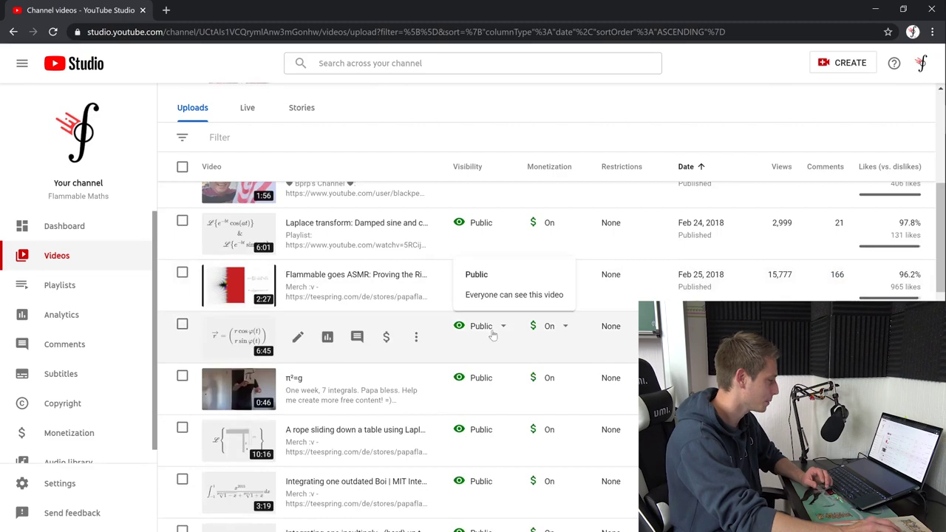
scroll(415, 329, down, 1)
scroll(413, 327, down, 8)
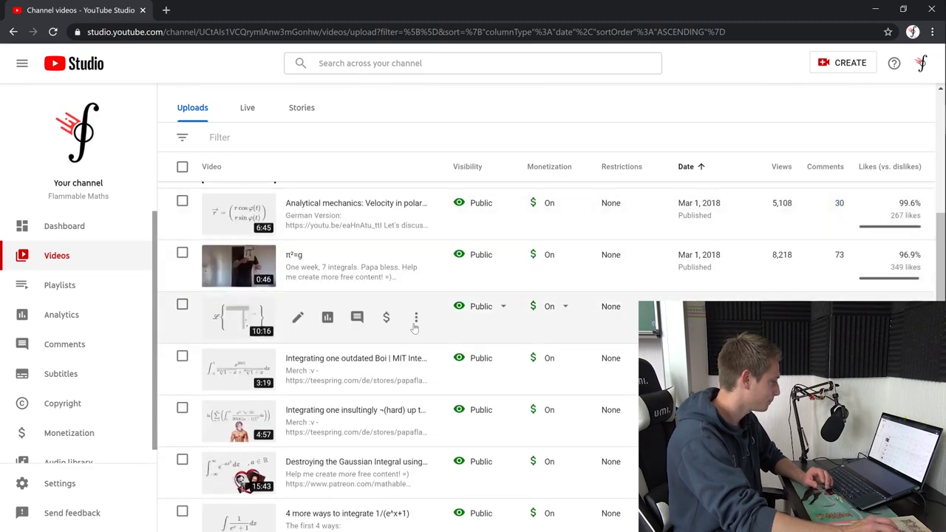
scroll(414, 327, down, 10)
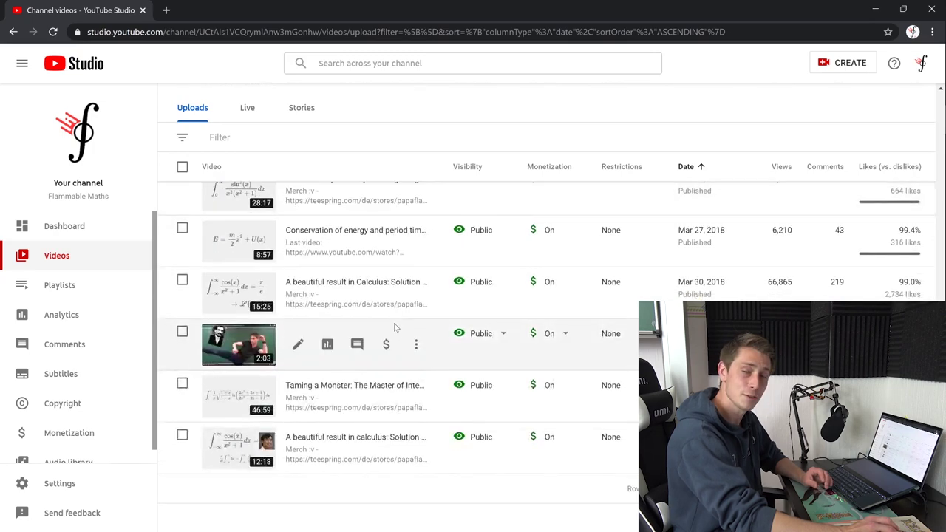
scroll(397, 327, up, 5)
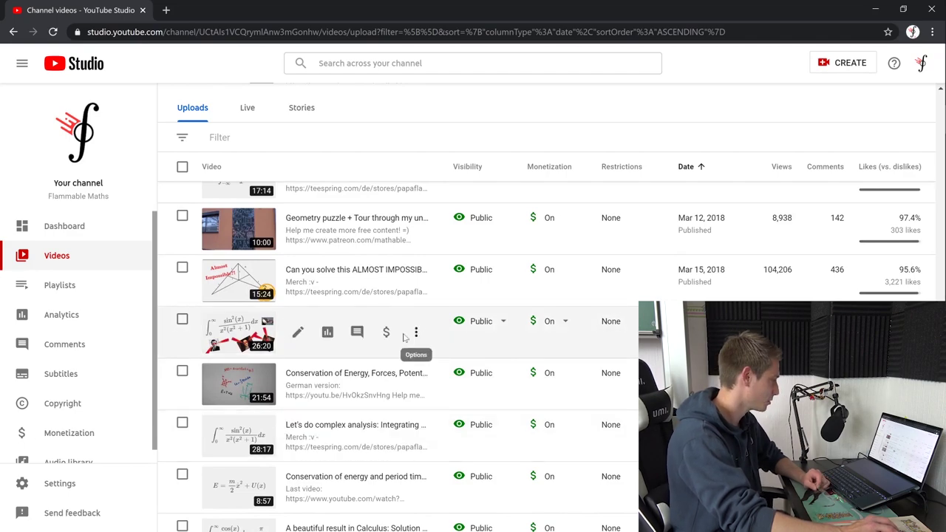
Step: Open the sin²(x) integral video on YouTube in a new tab from its options menu
click(416, 333)
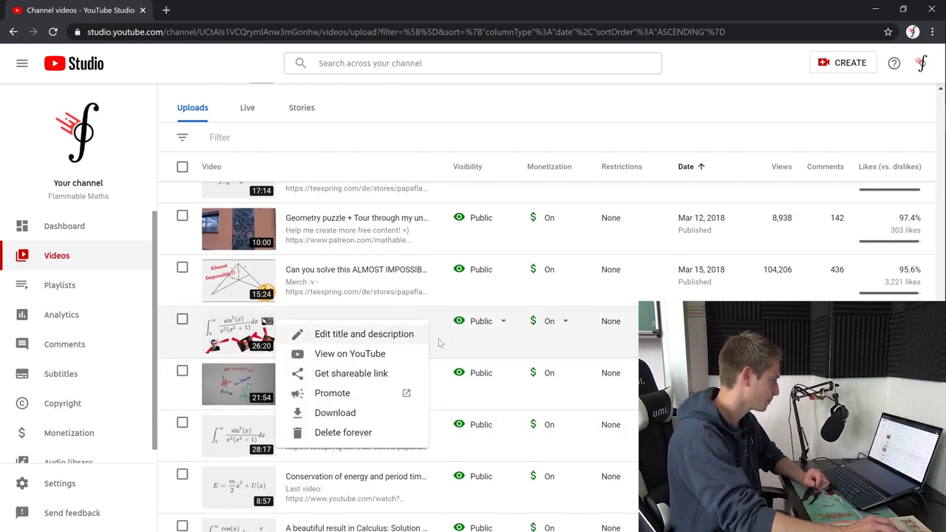
click(339, 352)
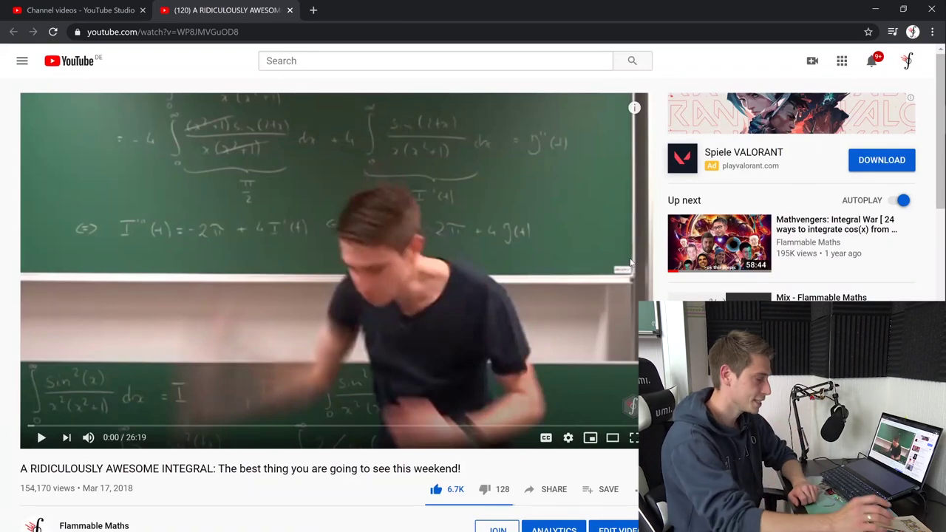
click(48, 7)
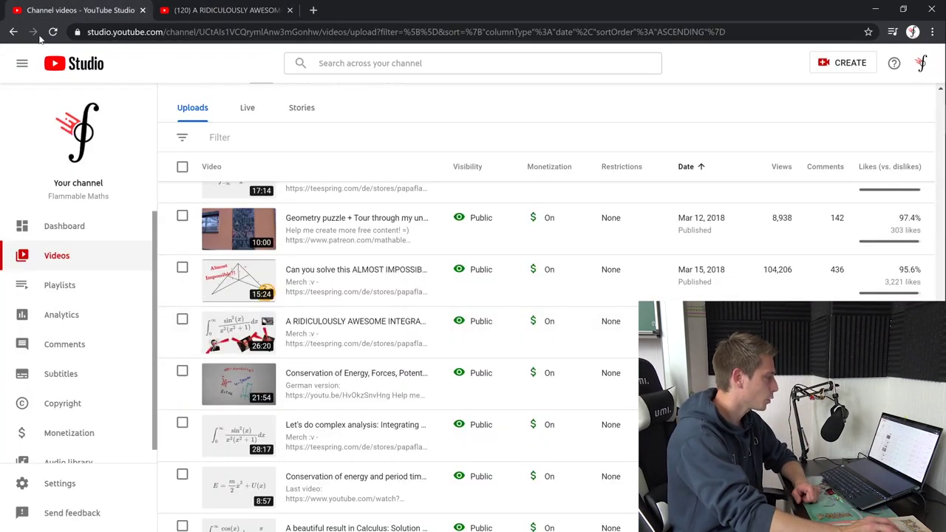
scroll(379, 305, up, 4)
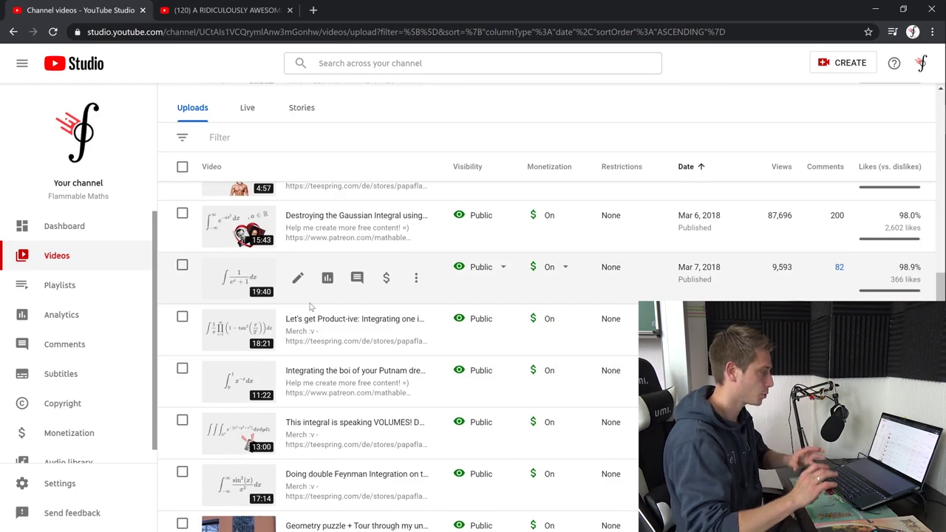
scroll(311, 307, down, 3)
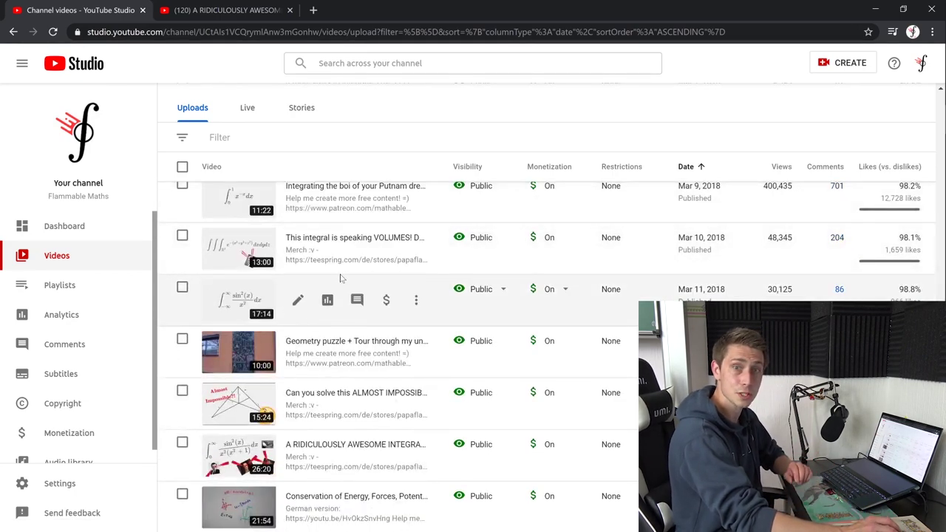
Step: Vote Euler's fat mom in the video's Who would win? poll, then return to Studio
click(232, 9)
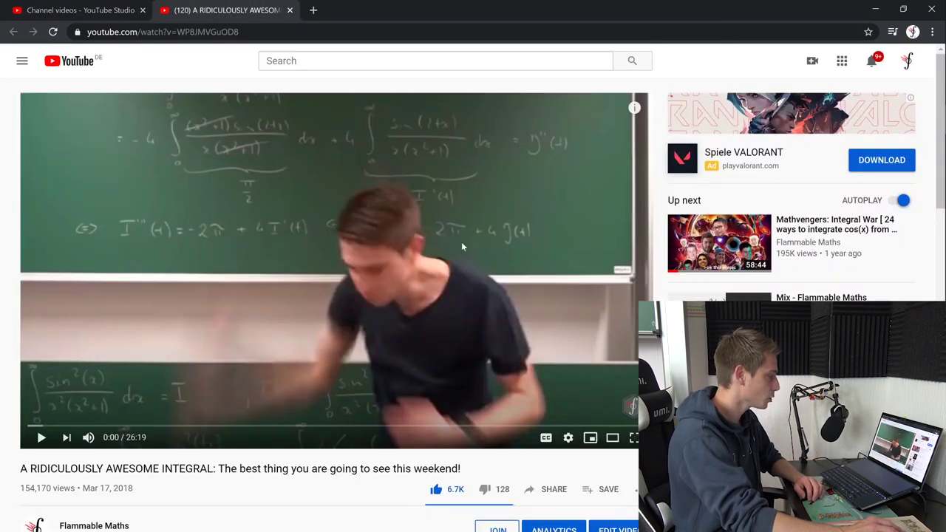
scroll(362, 235, down, 1)
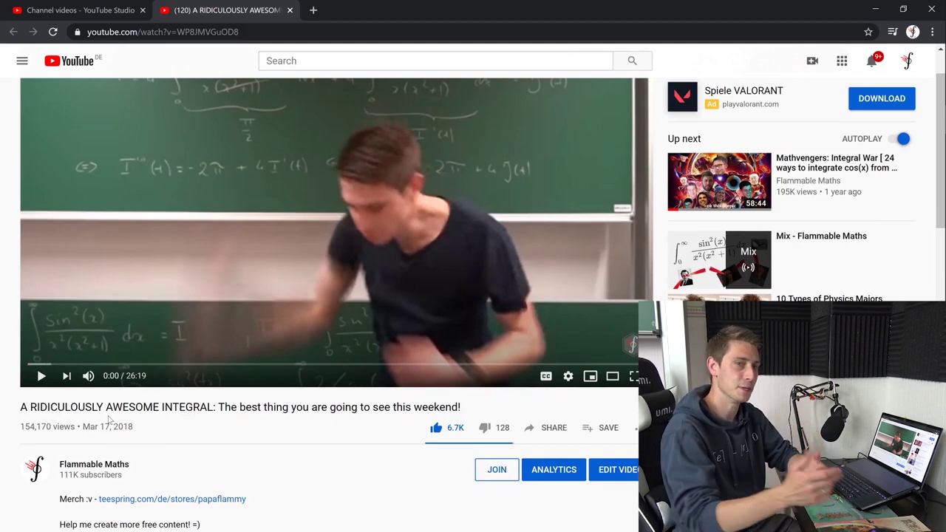
scroll(260, 326, up, 1)
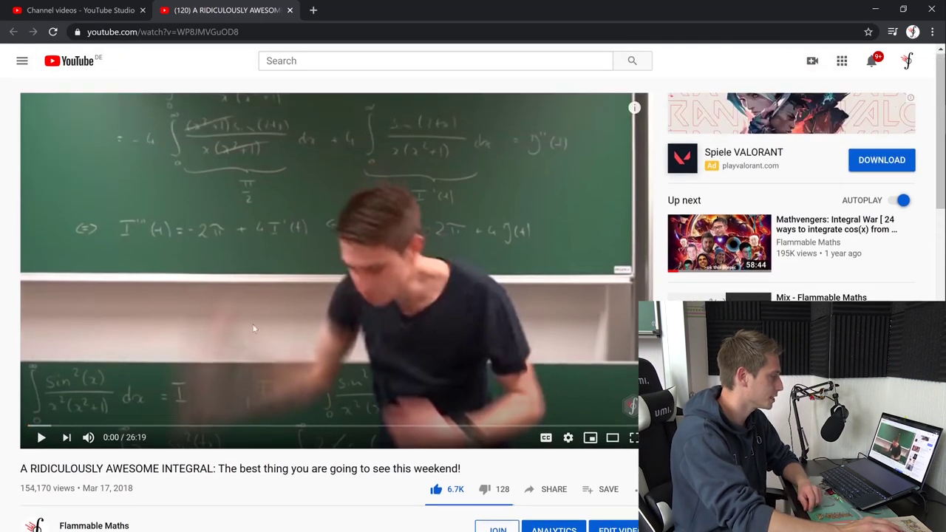
mouse_move(634, 109)
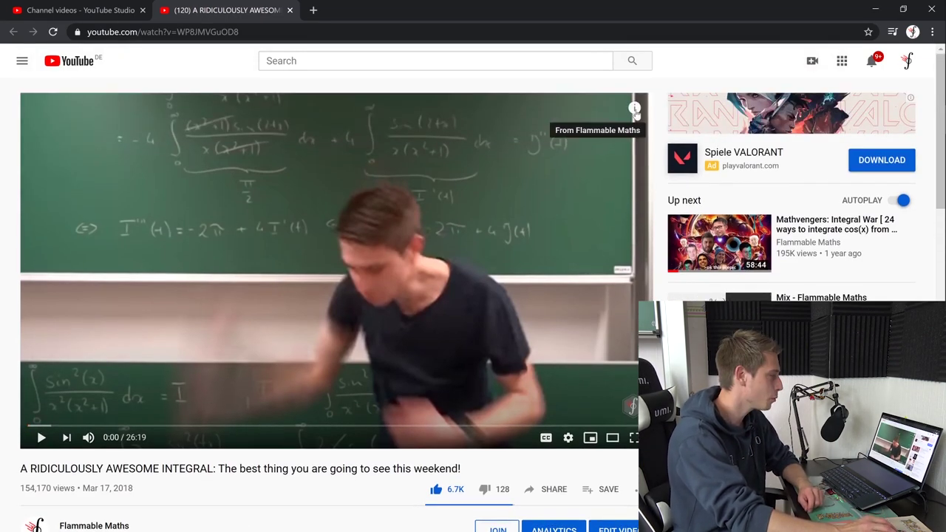
click(634, 109)
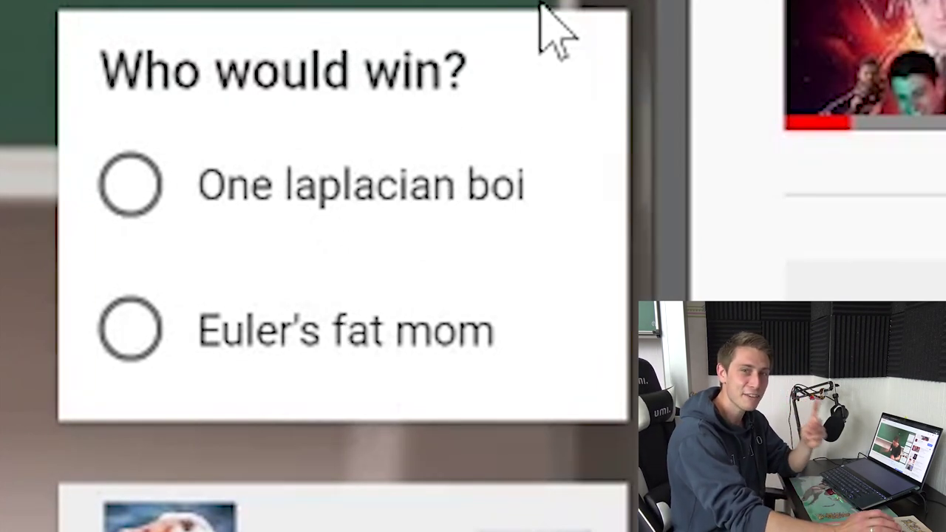
click(414, 344)
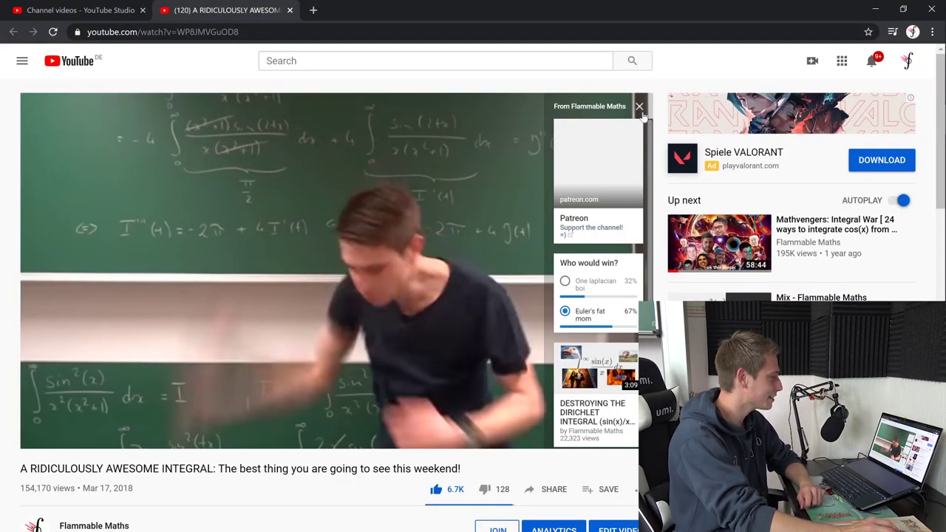
click(100, 9)
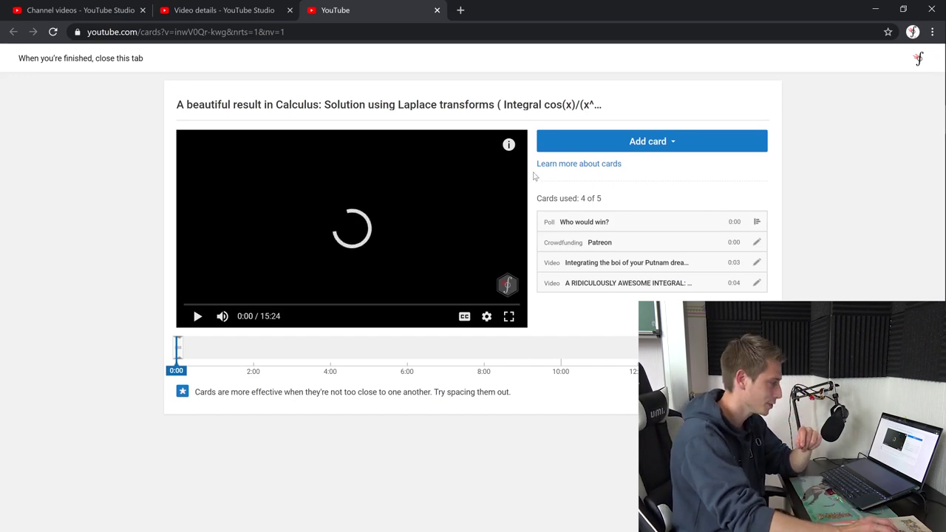
Step: View the results of the Who would win? poll card in the cards editor
click(757, 222)
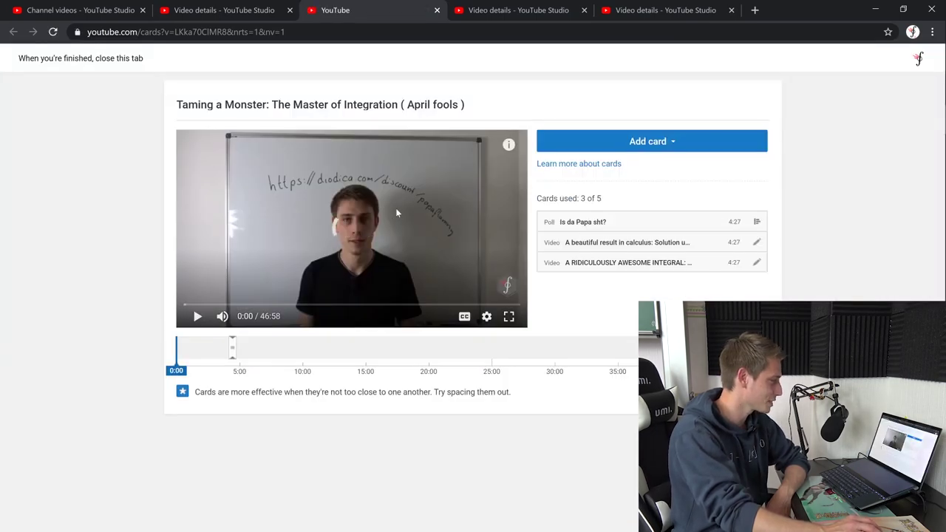
Step: Check the Is da Papa sht? poll results, then the Feynman video's Who would win? poll results
click(758, 223)
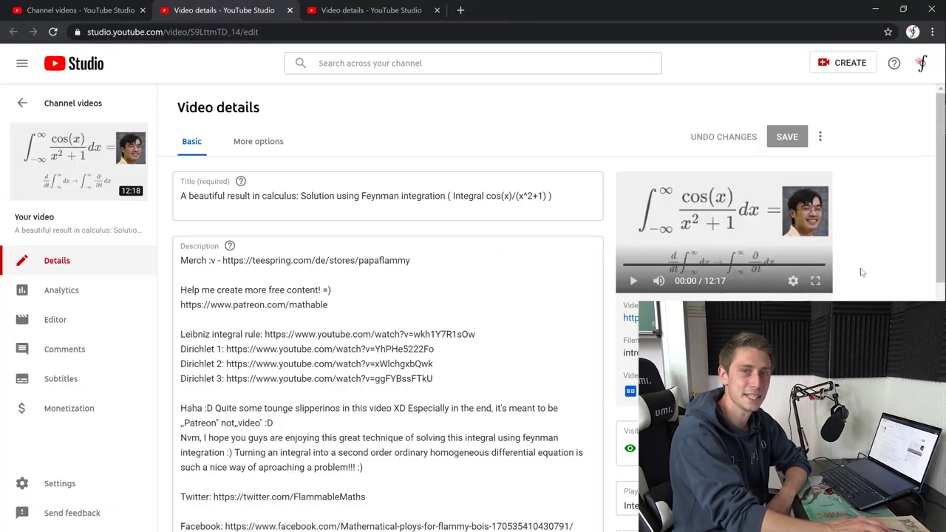
scroll(876, 262, down, 3)
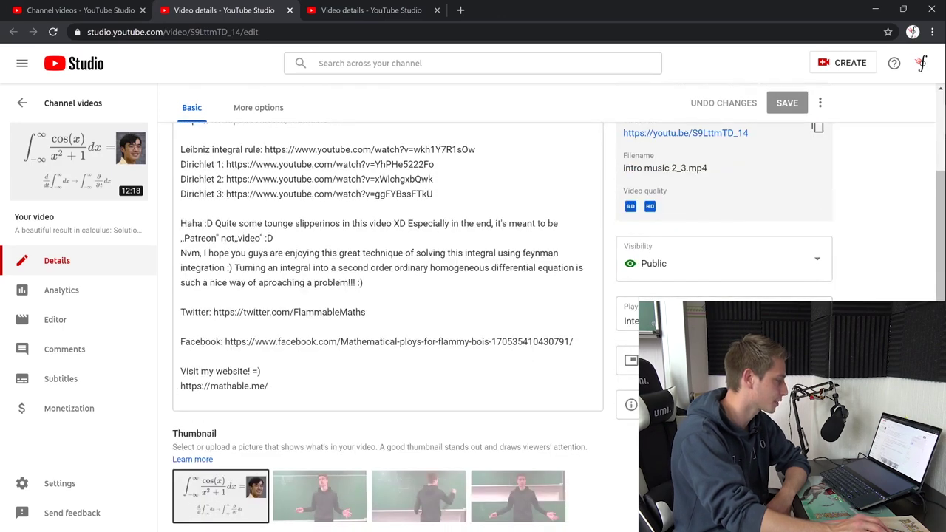
click(731, 384)
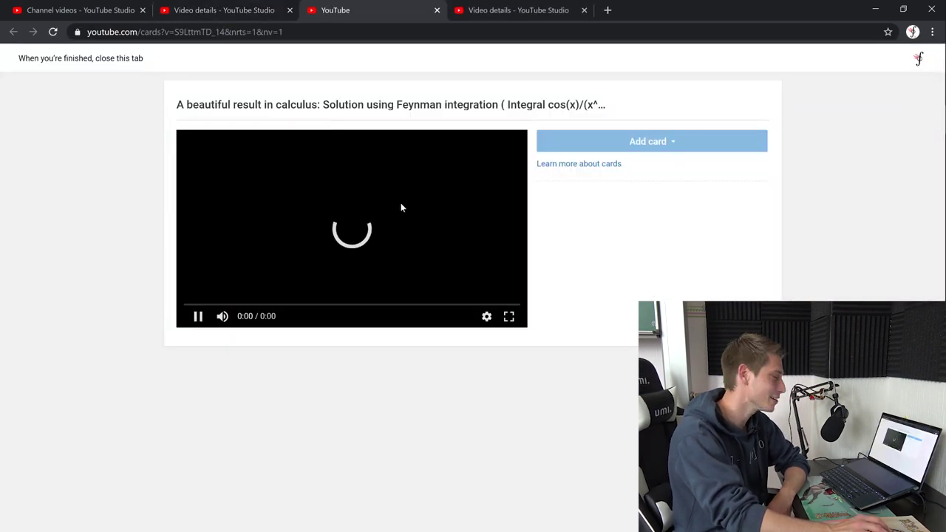
click(758, 221)
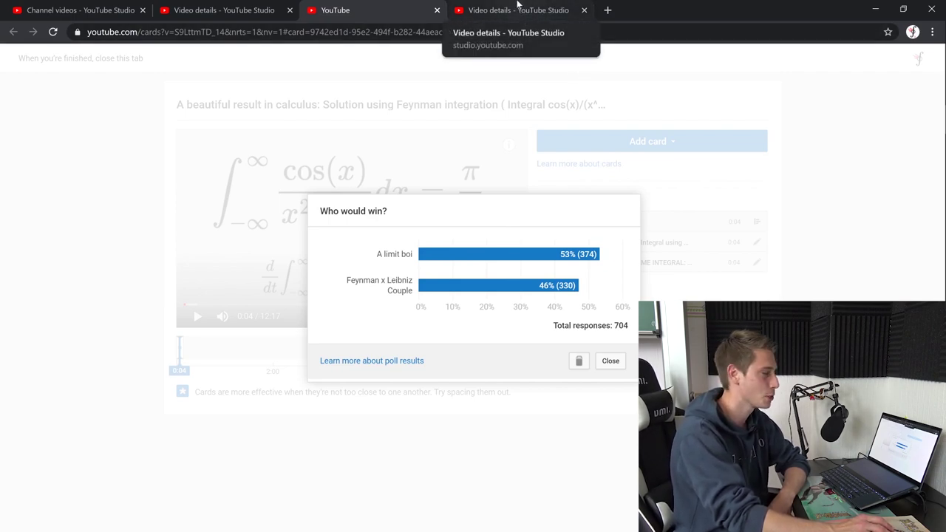
Step: Close the extra video details and cards editor tabs
middle_click(250, 6)
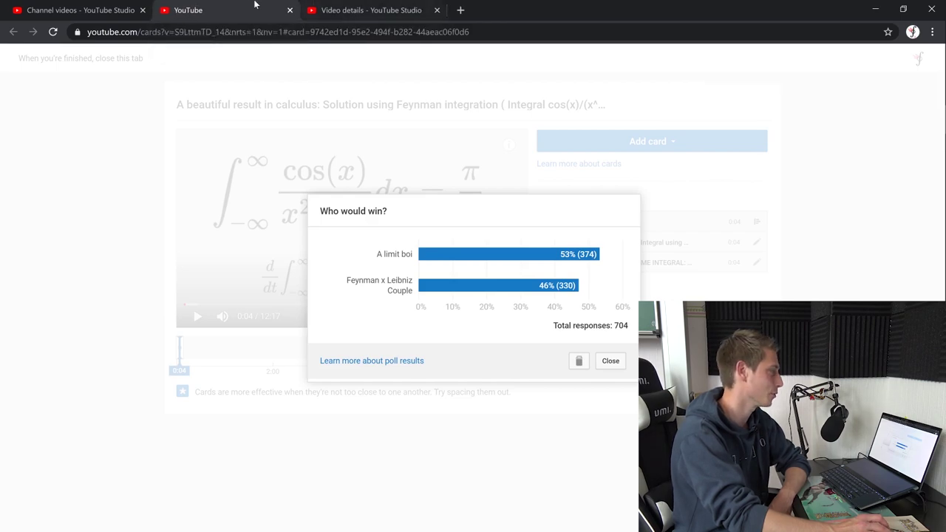
middle_click(251, 5)
scroll(826, 295, down, 3)
scroll(874, 279, up, 3)
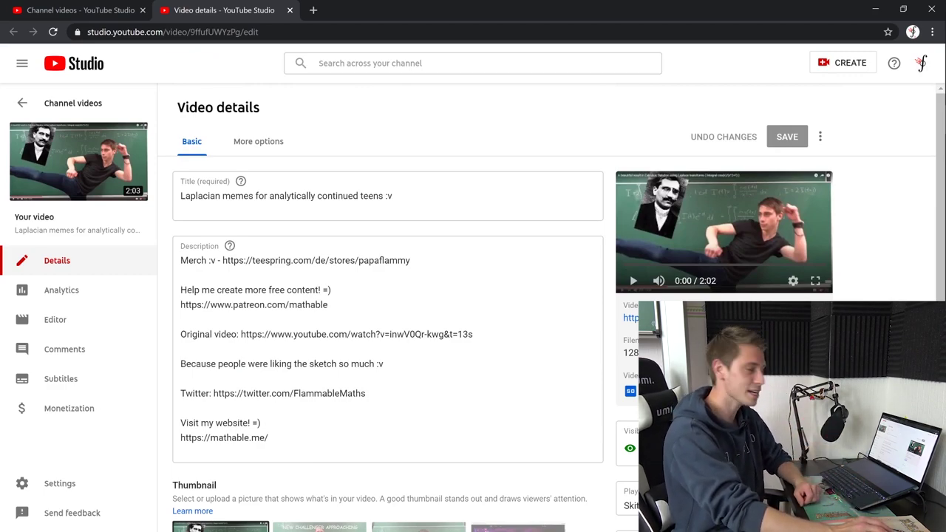
Step: Review the Laplacian memes video's Who would win? poll results in its cards editor, then close it
scroll(473, 296, down, 3)
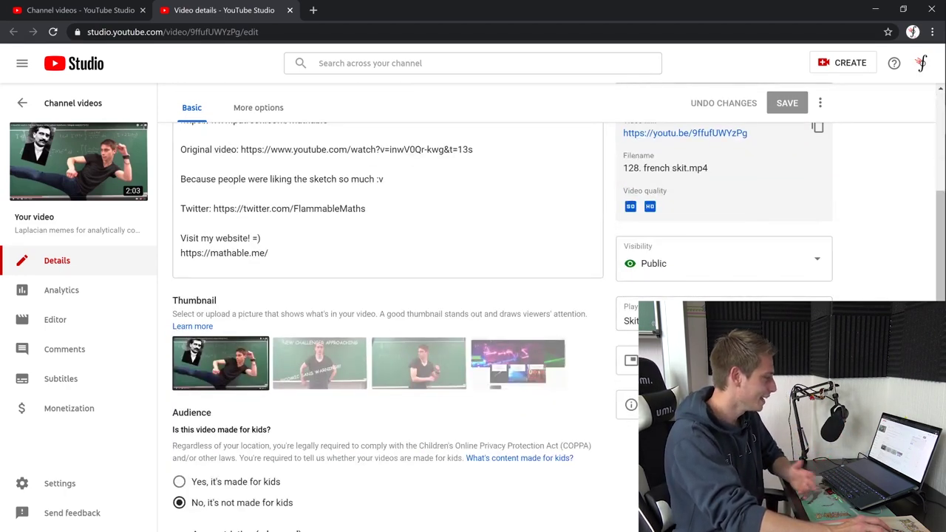
click(665, 404)
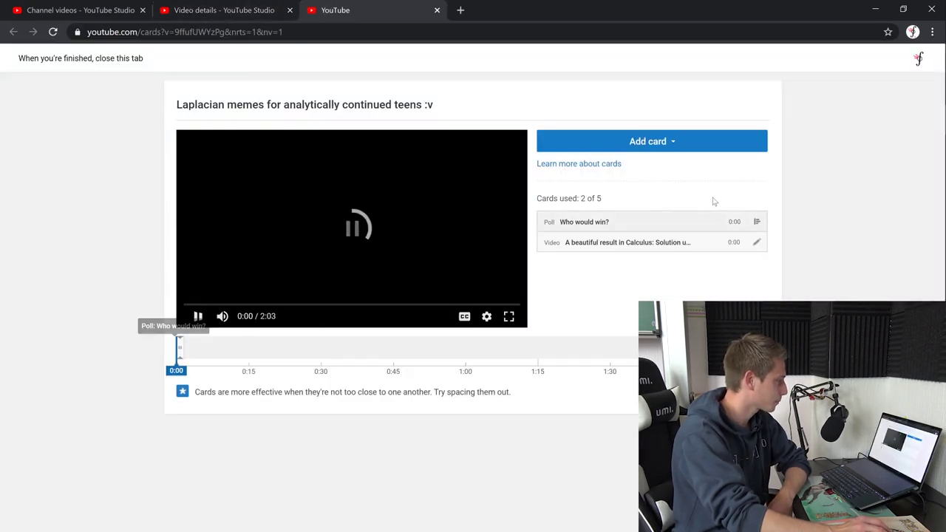
click(755, 221)
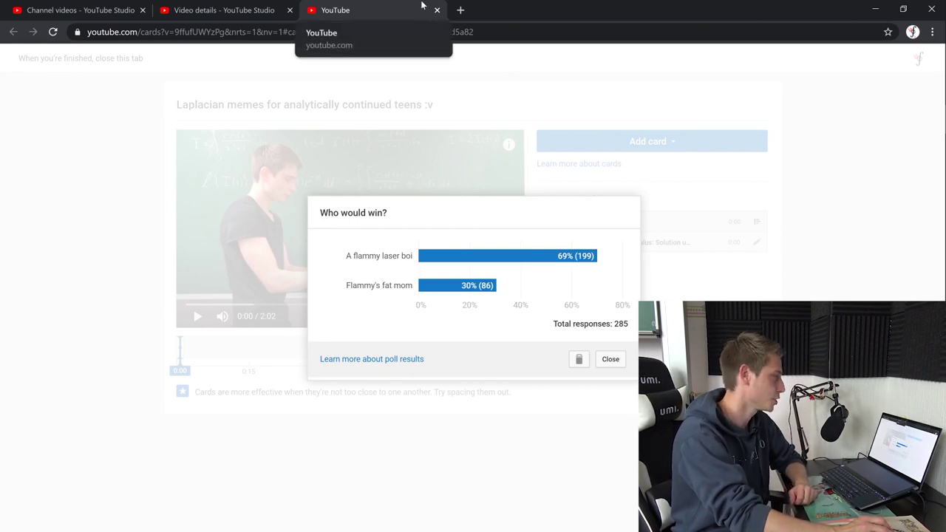
click(436, 10)
Step: Go to the next uploads page and open two April 2018 videos' details in background tabs
click(290, 9)
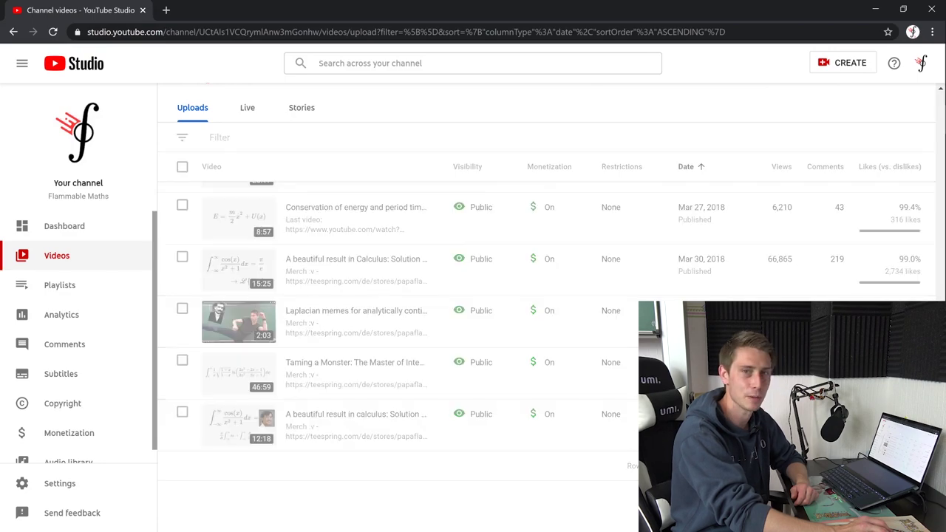
click(887, 466)
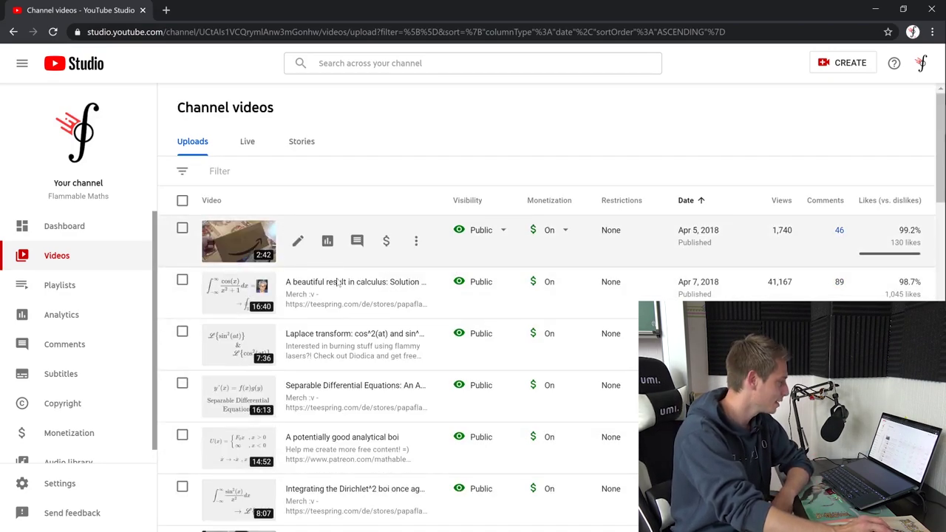
middle_click(298, 291)
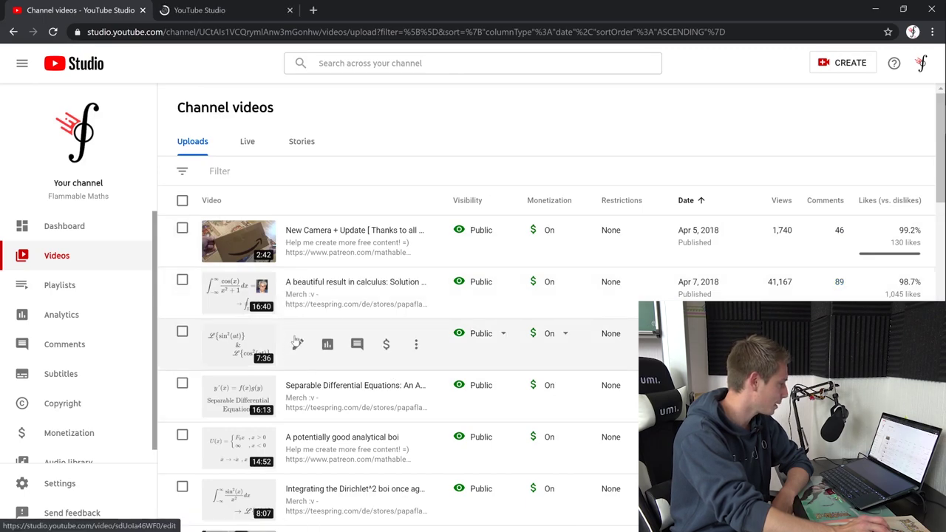
middle_click(298, 343)
scroll(303, 344, down, 5)
scroll(307, 341, down, 5)
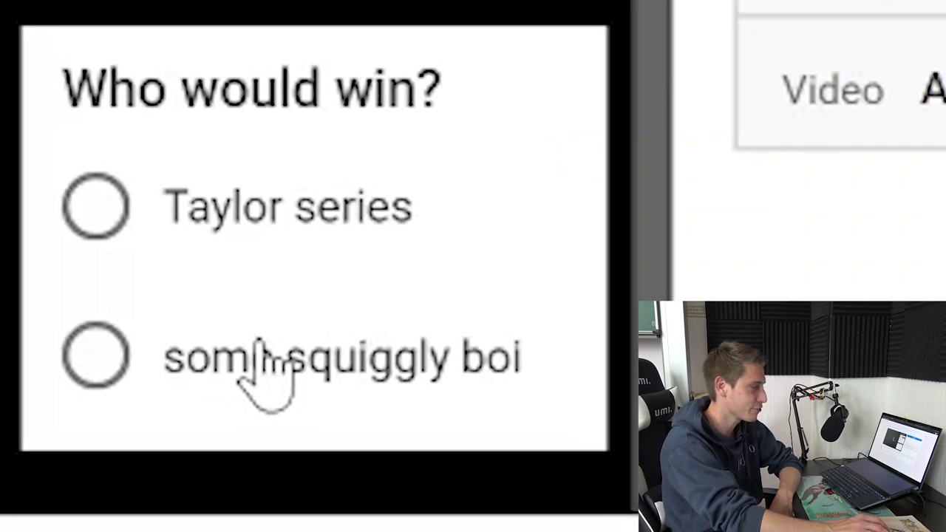
Step: Vote 'some squiggly boi' in the cos²/sin² Laplace video's Taylor series poll
click(259, 346)
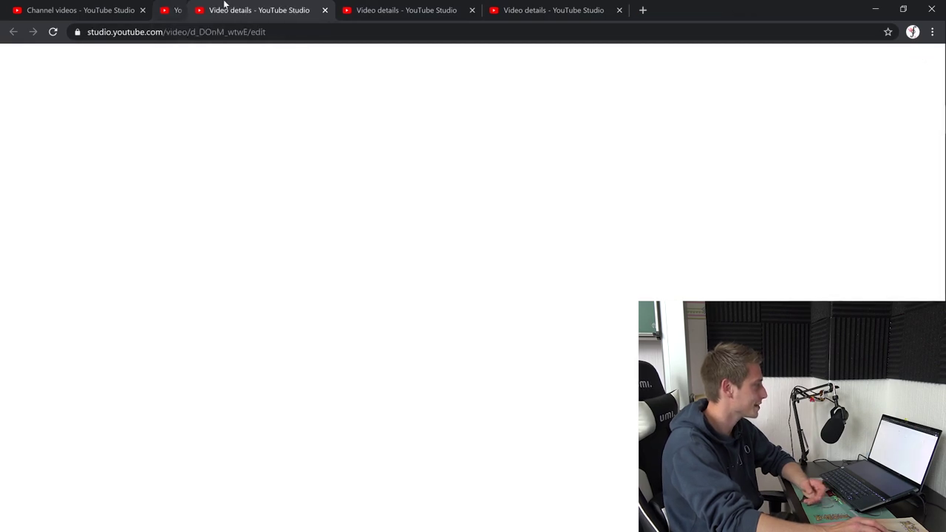
Step: Vote 'The mountain police' in the vacation vlog's poll card, then close its cards editor
scroll(388, 296, down, 4)
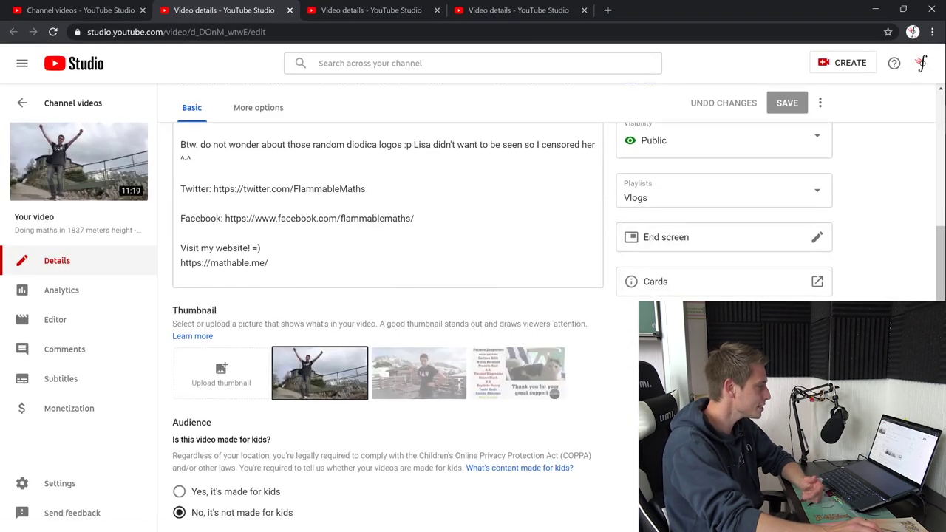
scroll(388, 295, up, 4)
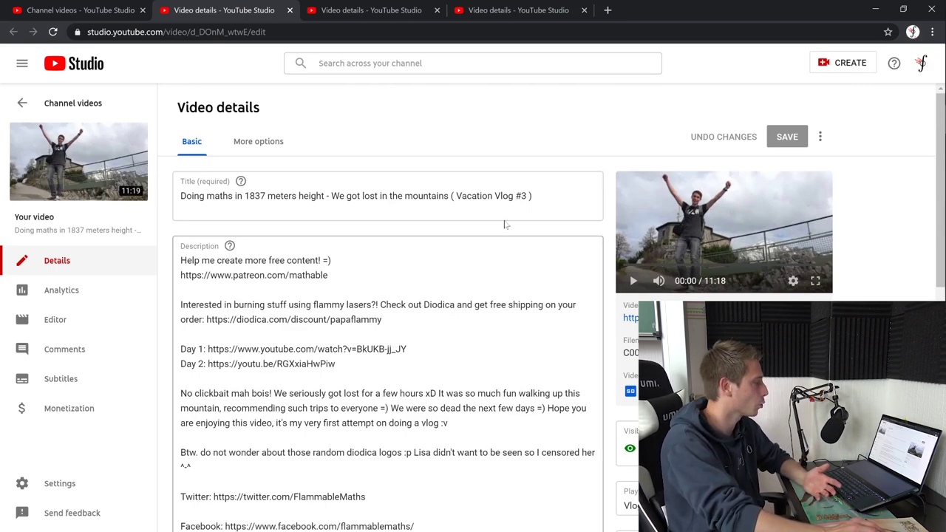
scroll(771, 230, down, 5)
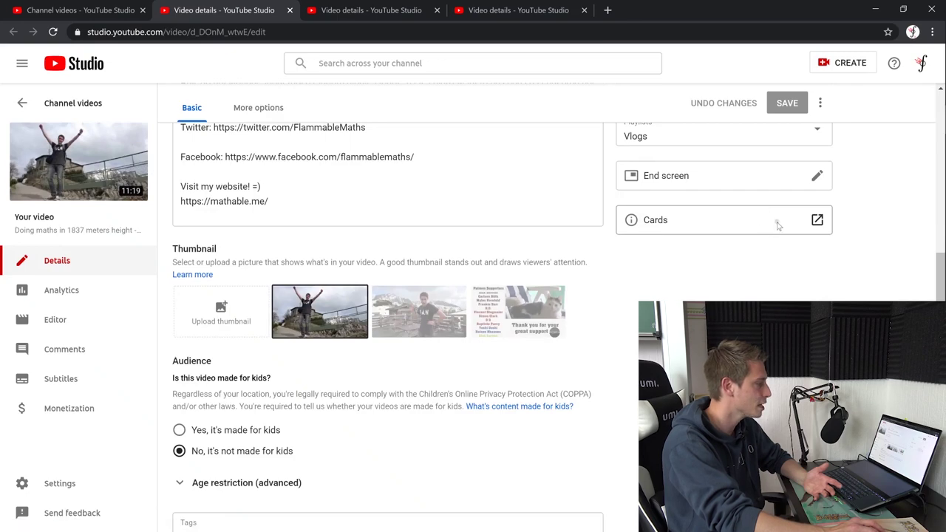
click(772, 223)
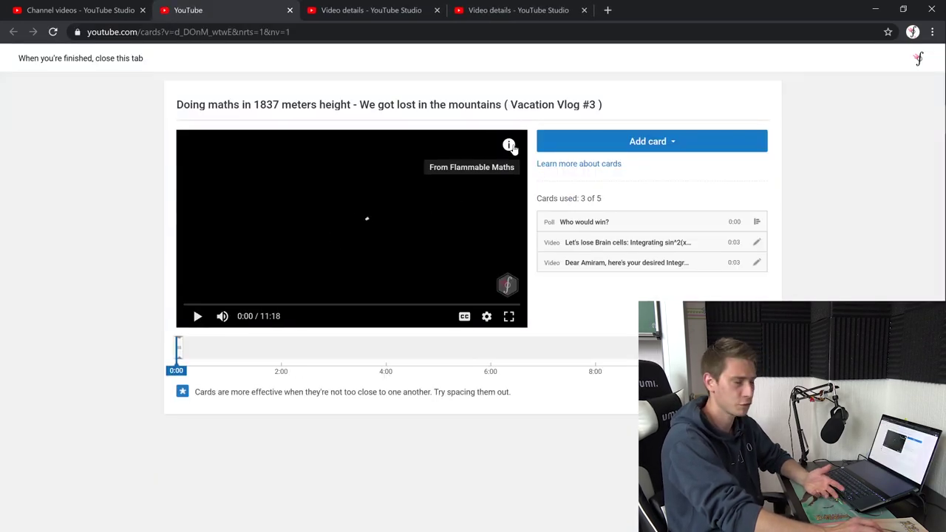
click(509, 145)
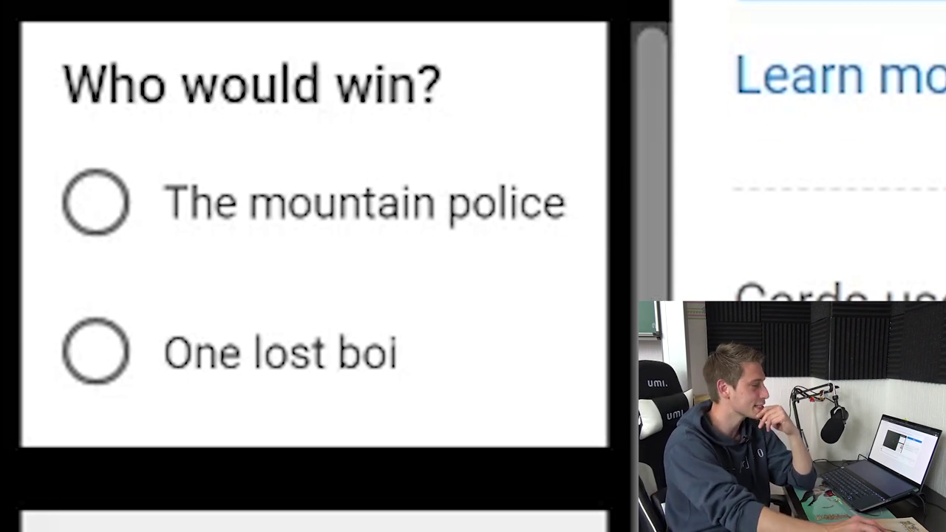
click(222, 203)
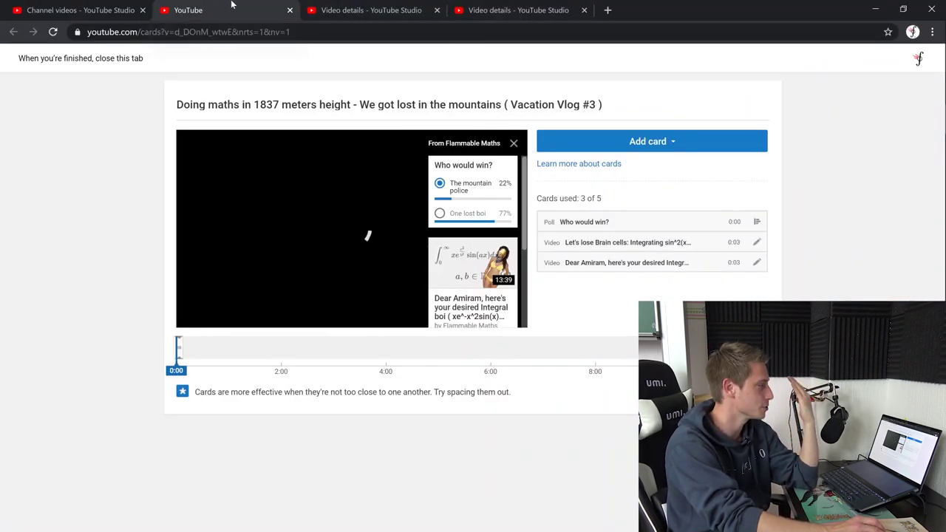
click(290, 9)
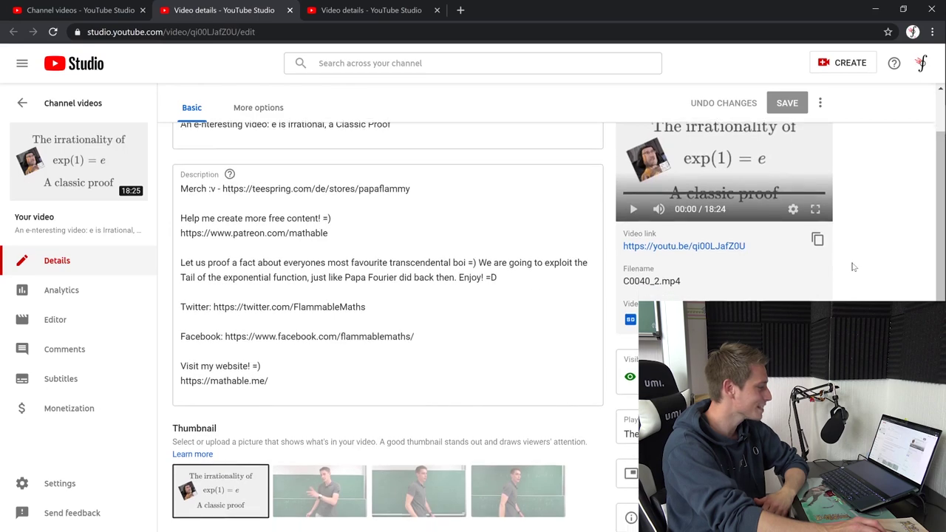
Step: Vote 'E' in the e is Irrational video's poll card
scroll(853, 268, down, 2)
click(724, 402)
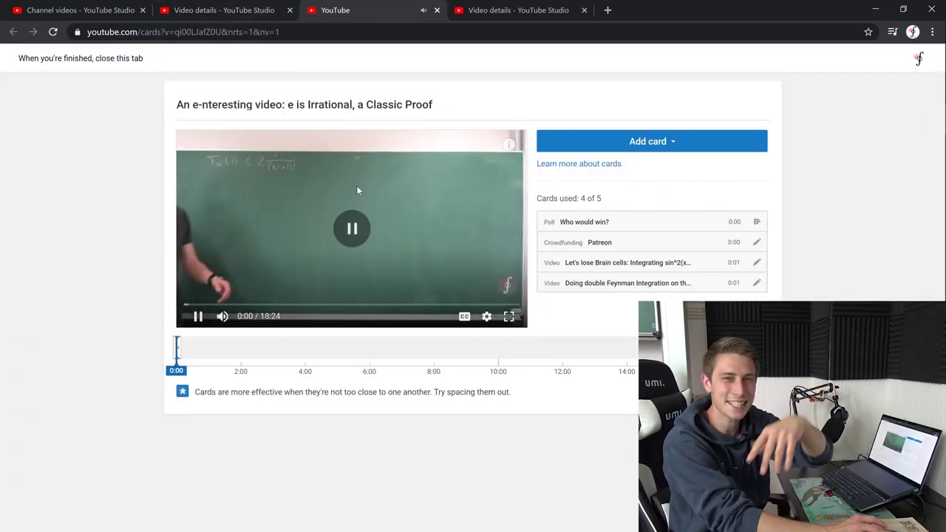
click(508, 151)
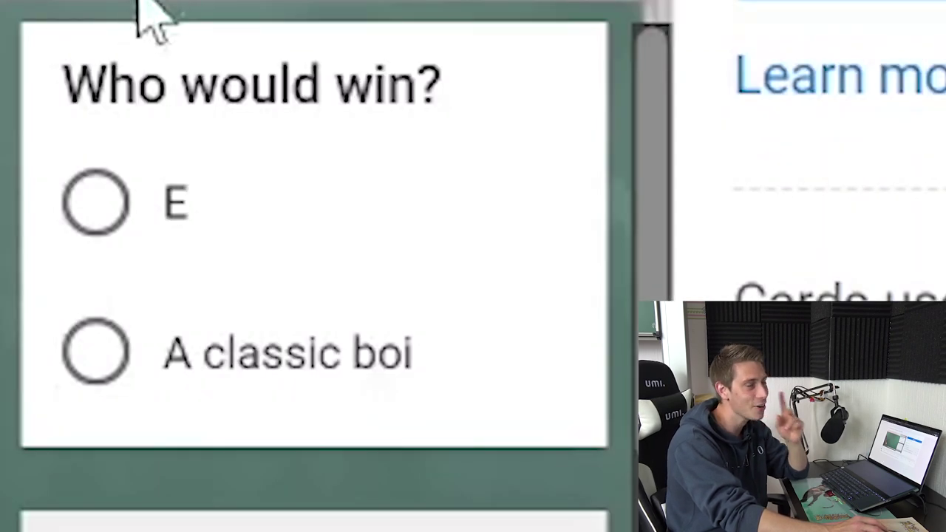
click(89, 202)
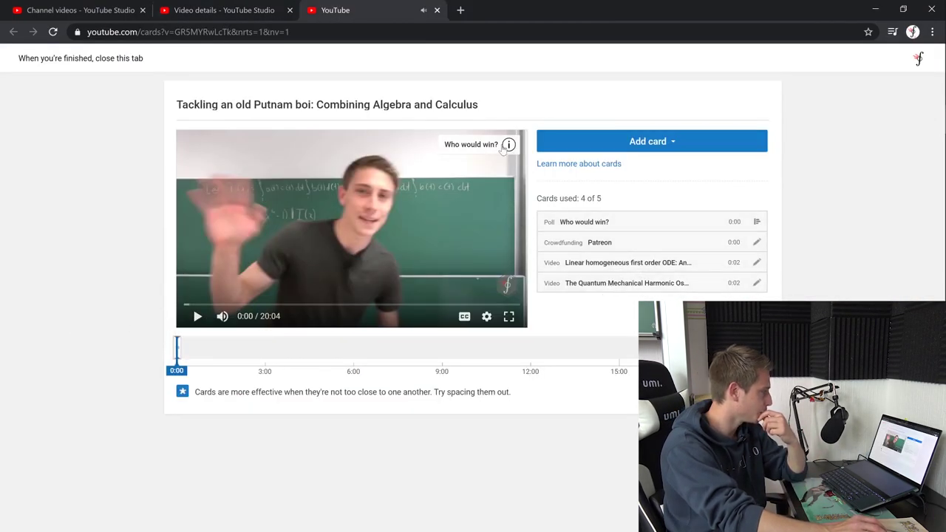
Step: Vote 'A mf'in Jojo reference' in the Putnam video's Who would win? poll
click(502, 148)
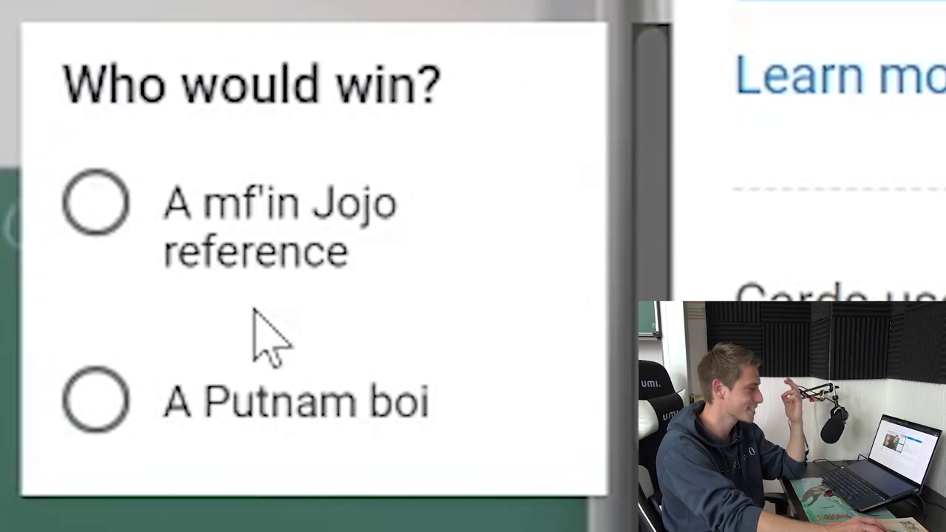
click(263, 212)
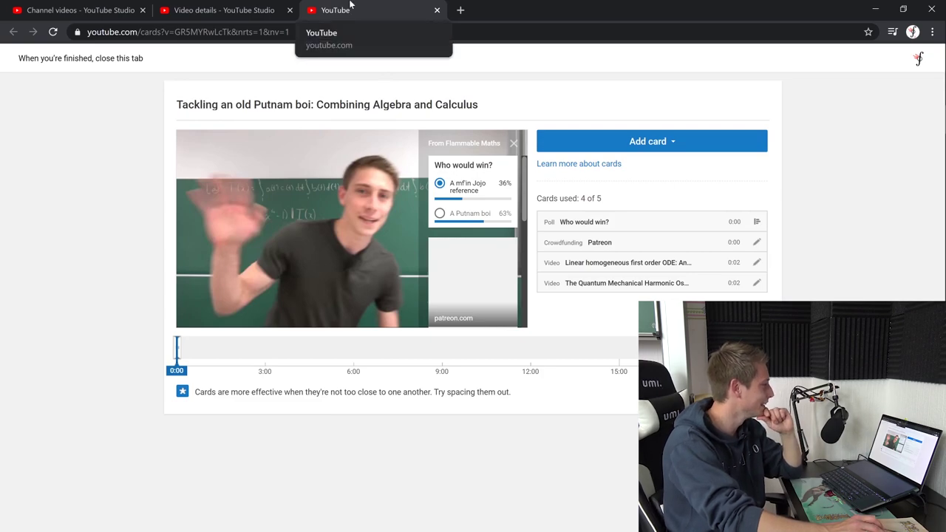
click(222, 10)
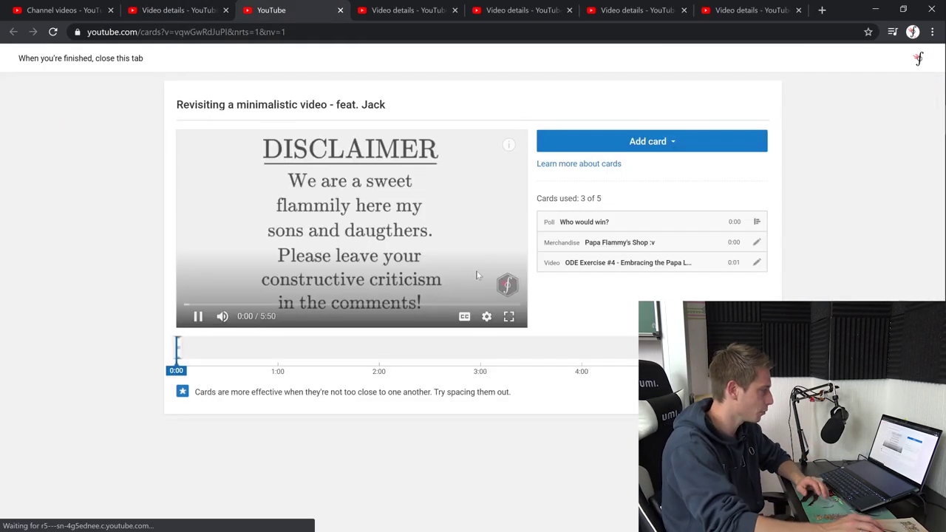
Step: Pause the minimalistic video and vote 'A minimum boi' in its Who would win? poll
click(256, 212)
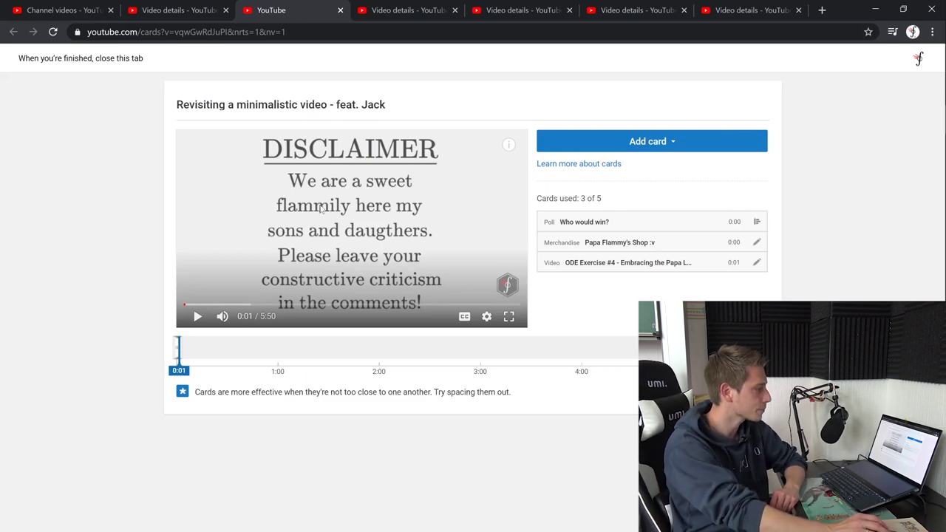
click(509, 144)
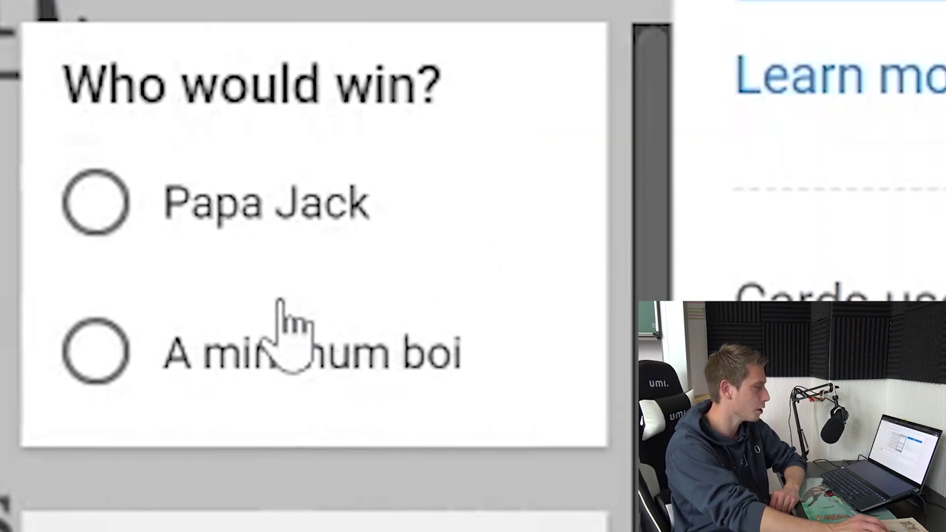
click(288, 347)
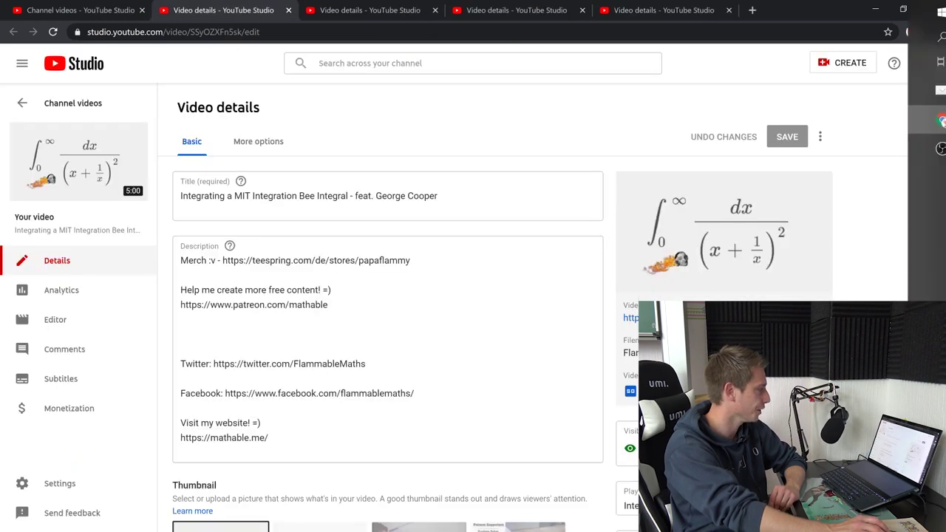
Step: Open this video's card editor and close the leftover video details tab
scroll(384, 296, down, 1)
scroll(384, 296, down, 2)
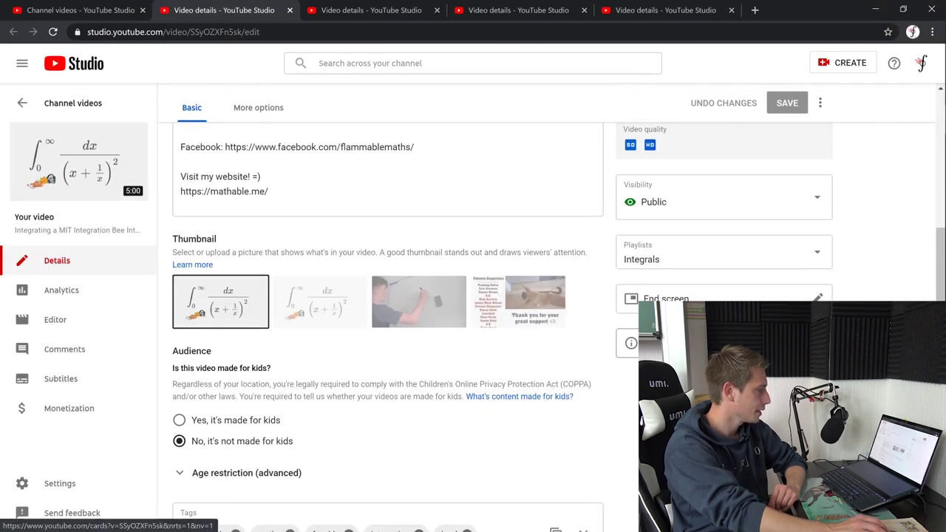
click(634, 342)
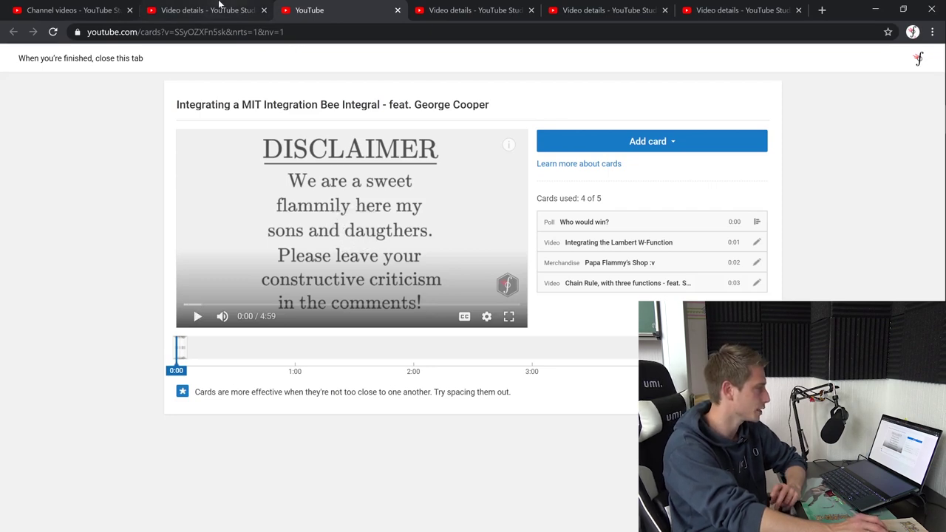
middle_click(219, 3)
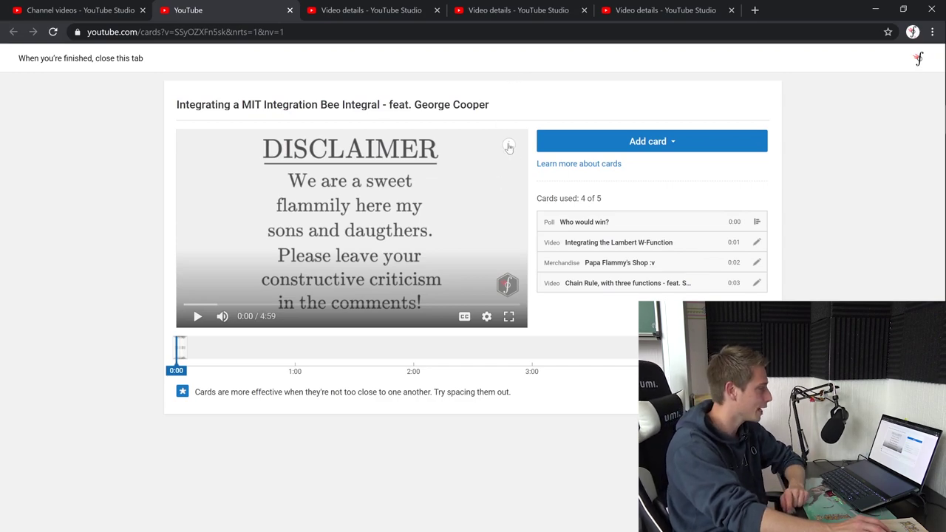
Step: Vote 'Papa's first time' in the ODE Exercise #5 Who would win? poll and close the card editor
click(487, 179)
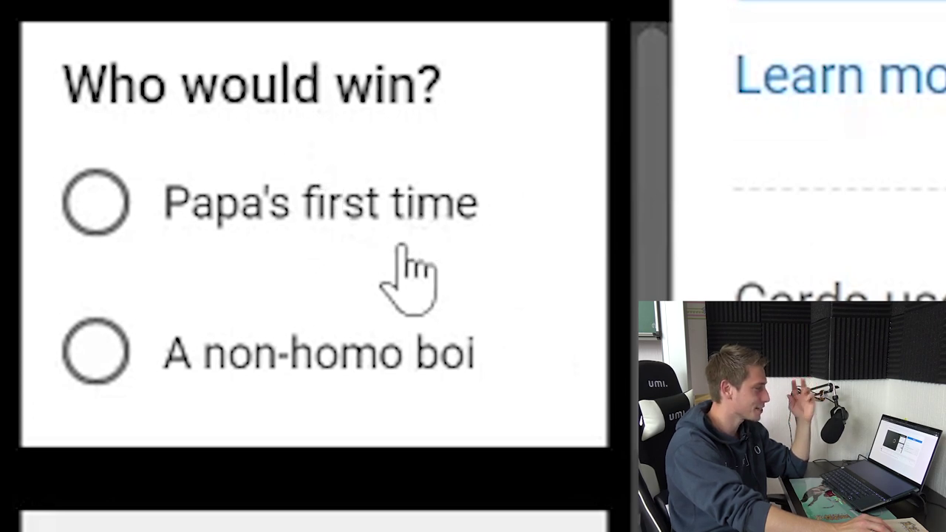
click(308, 224)
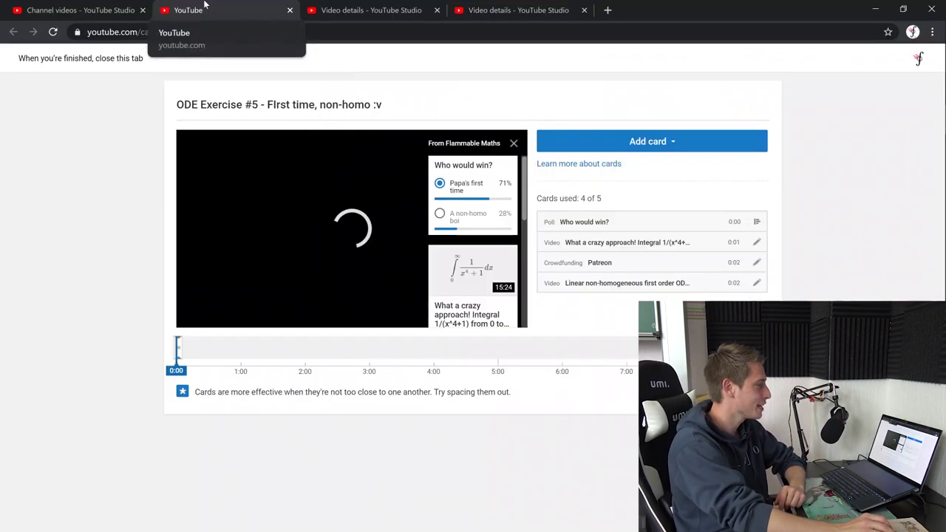
middle_click(201, 8)
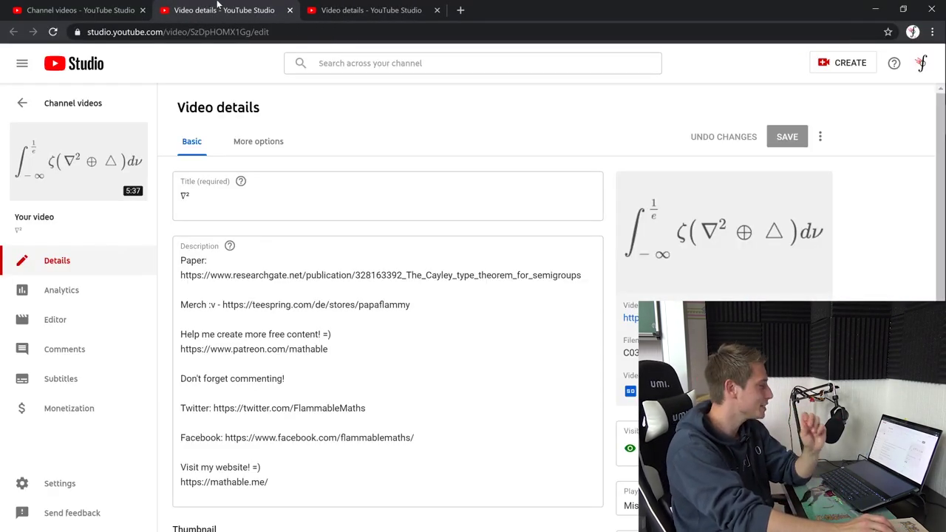
Step: Vote 'Yes Papa' in the ∇² video's Video series? poll and close its card editor
scroll(858, 242, down, 2)
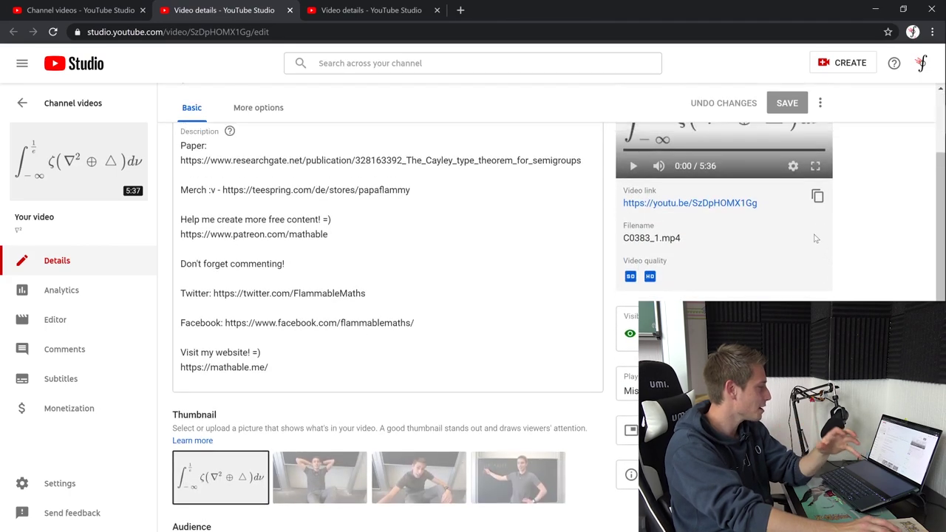
scroll(814, 237, up, 2)
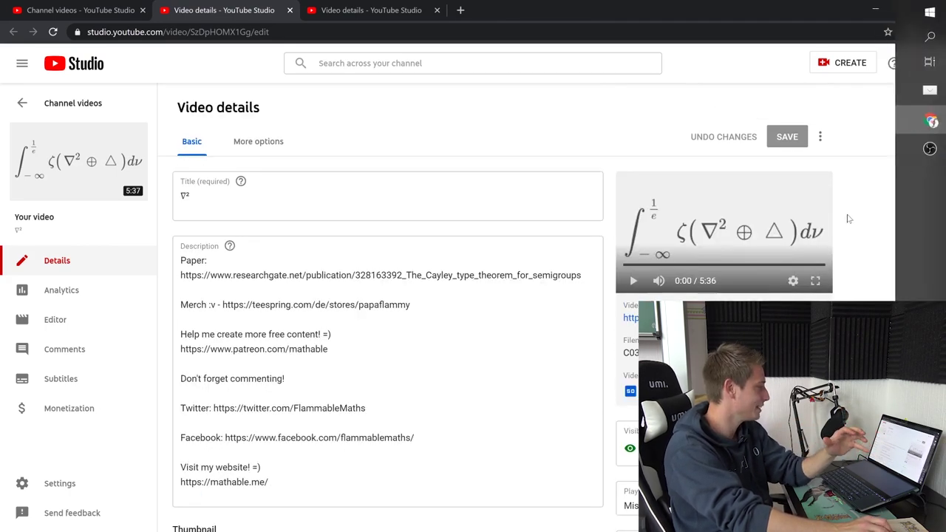
scroll(847, 212, down, 3)
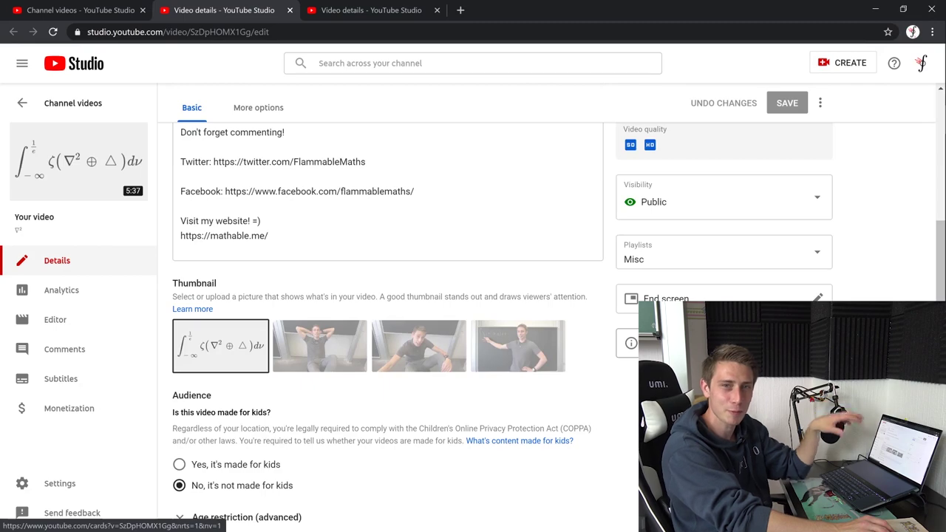
click(665, 343)
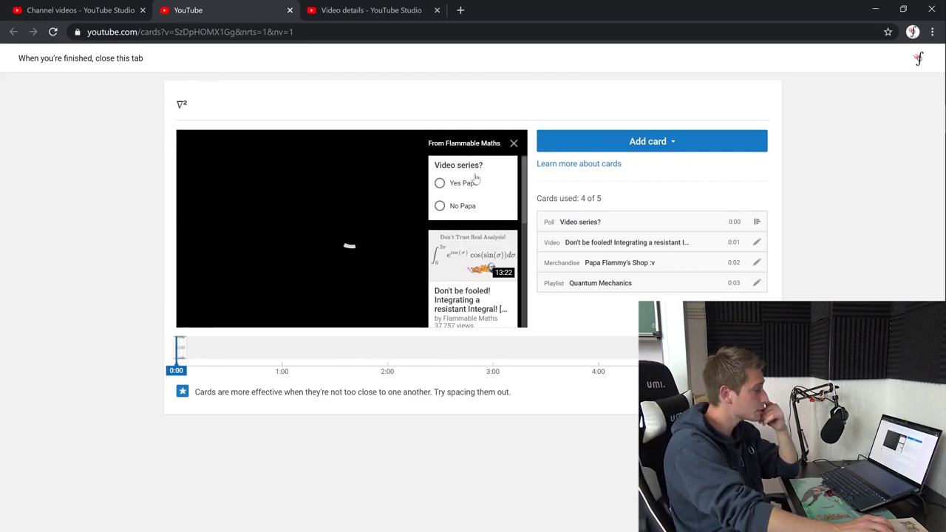
click(482, 188)
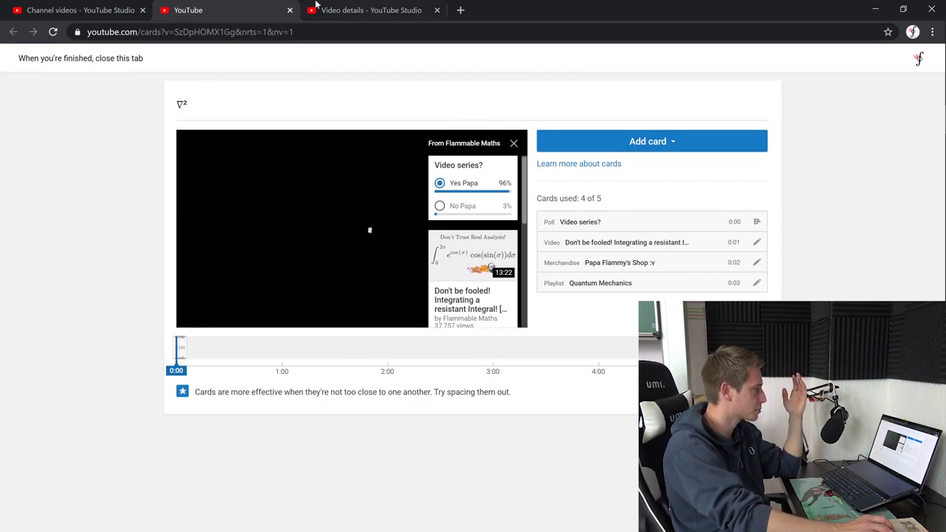
click(289, 10)
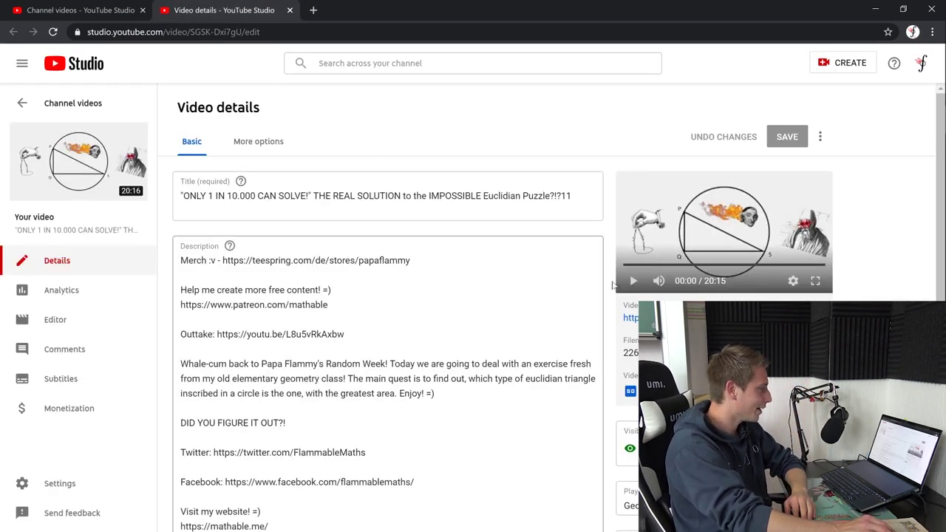
Step: Scroll to Cards and open the card editor from the Euclidian Puzzle video's details
scroll(648, 286, down, 2)
scroll(330, 215, up, 3)
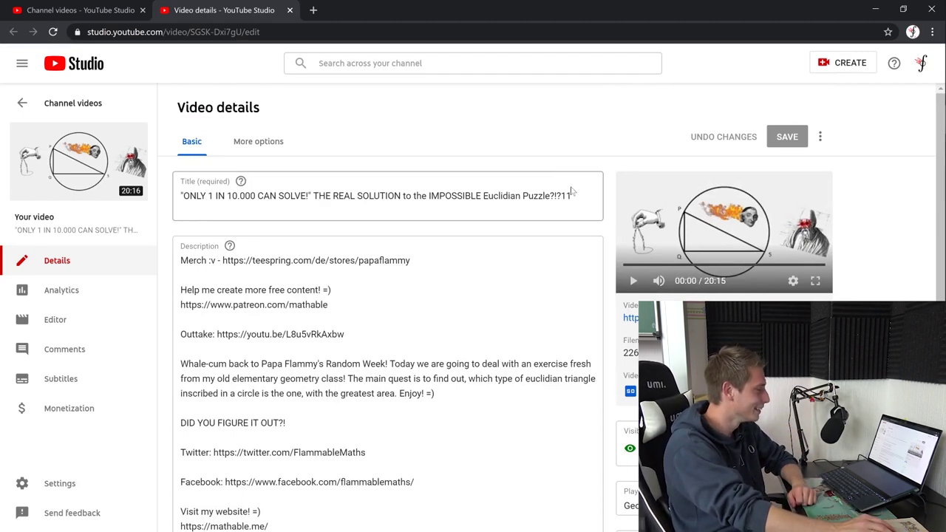
scroll(901, 232, down, 5)
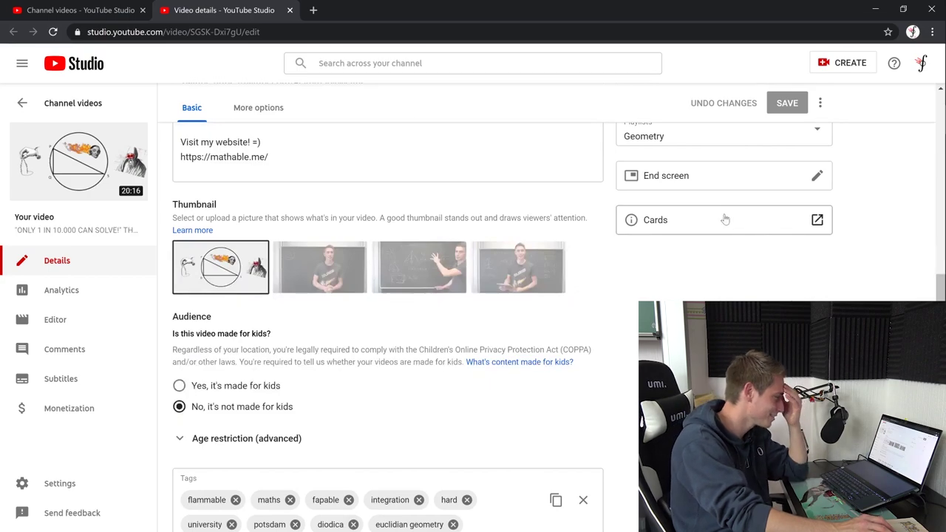
click(724, 221)
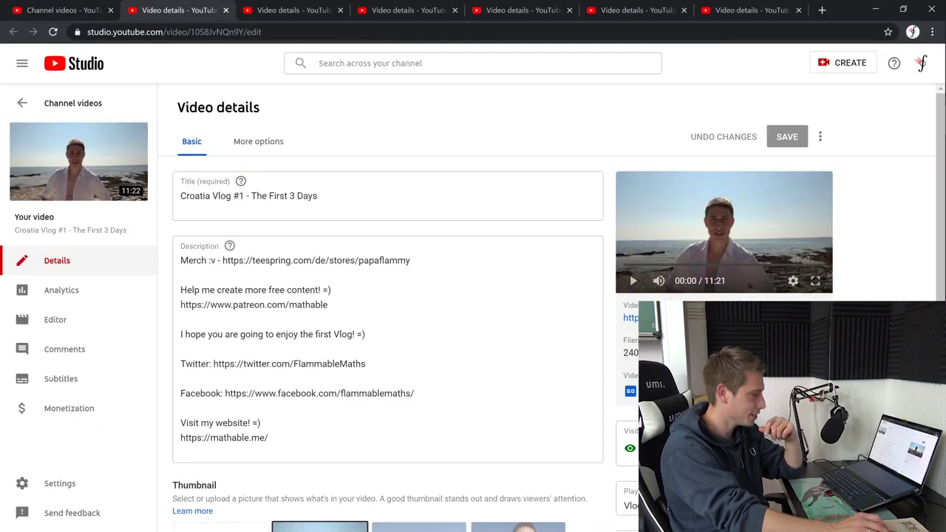
Step: Show Croatia Vlog #1's cards panel and vote 'No Nut November' in its poll
scroll(795, 255, down, 5)
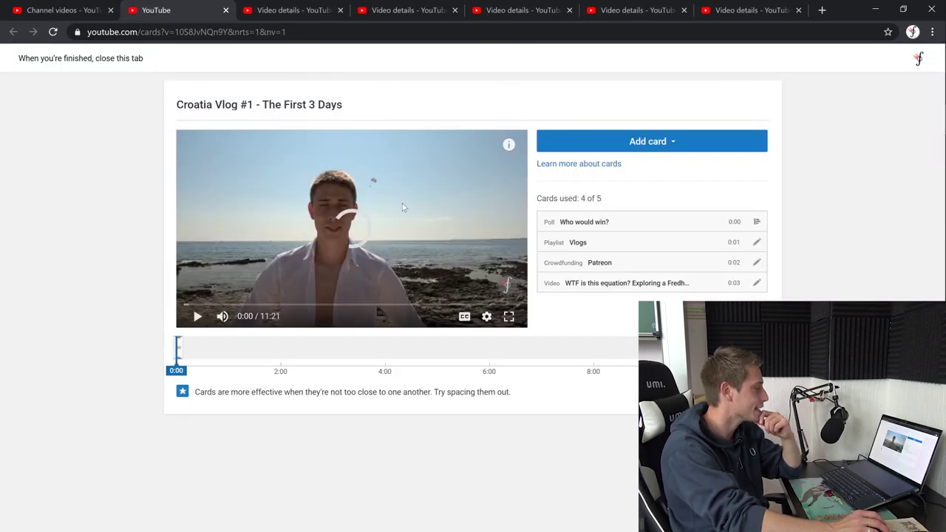
click(515, 147)
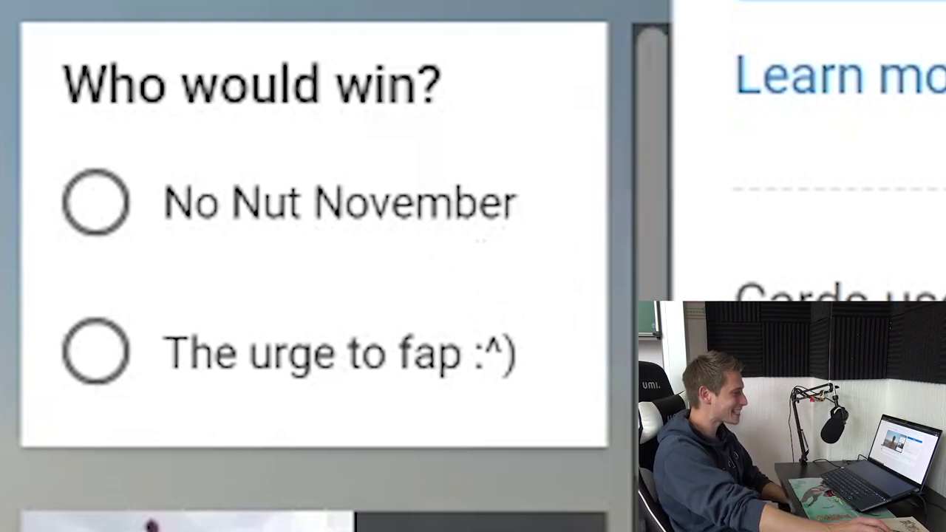
click(360, 215)
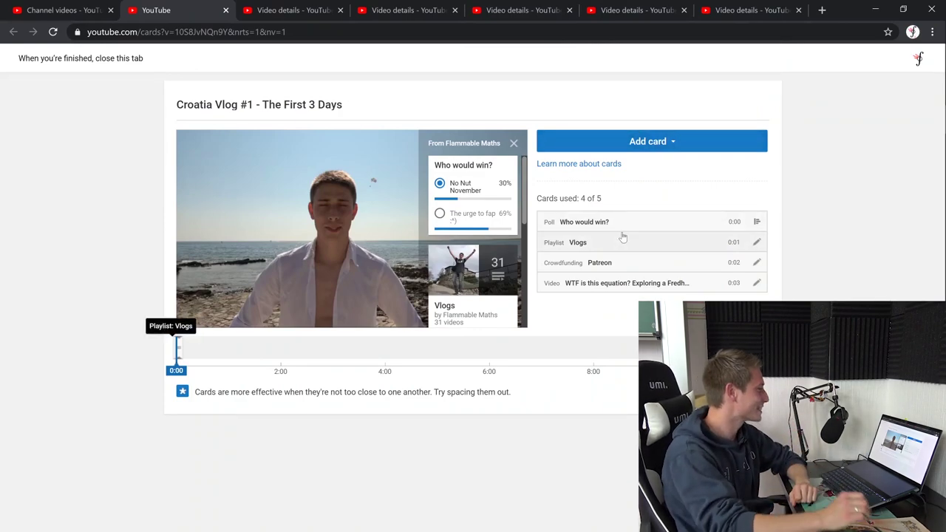
Step: Close the current card editor and open Croatia Vlog #3's card editor
click(226, 10)
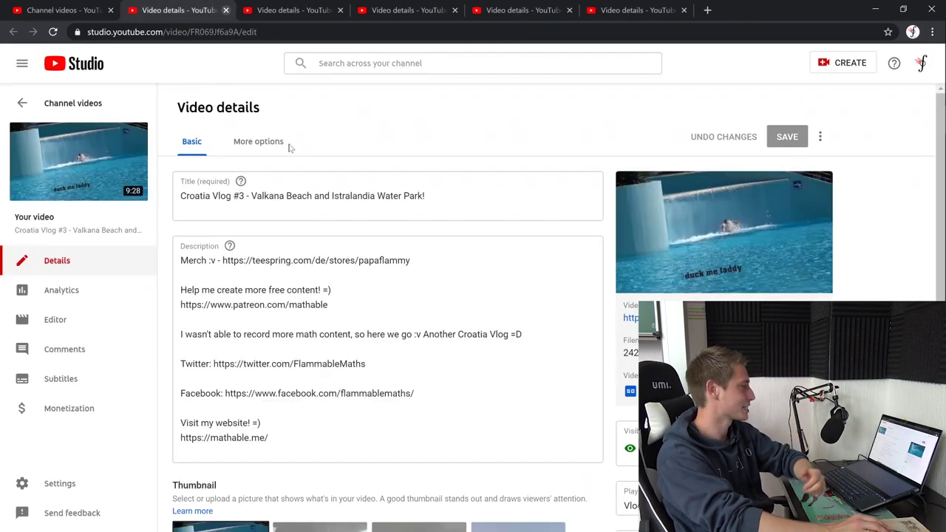
scroll(290, 222, down, 3)
scroll(221, 222, up, 1)
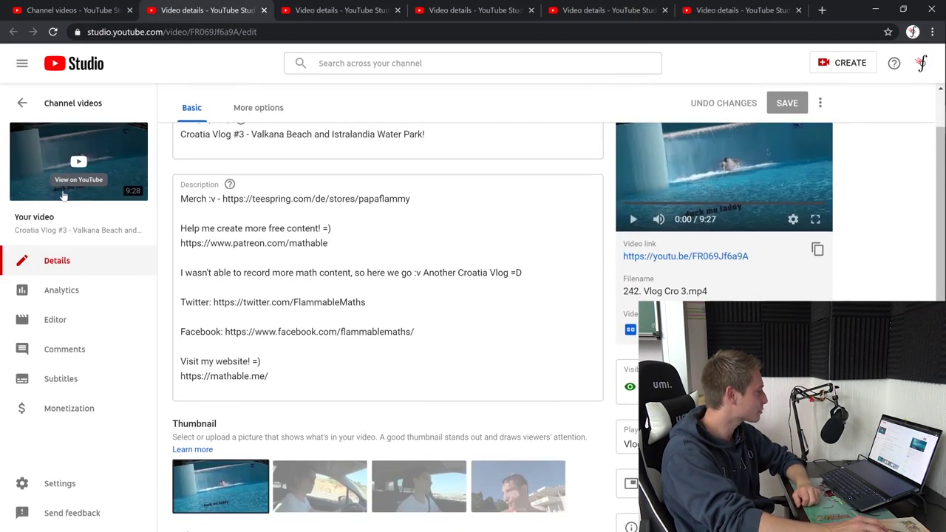
scroll(559, 325, down, 4)
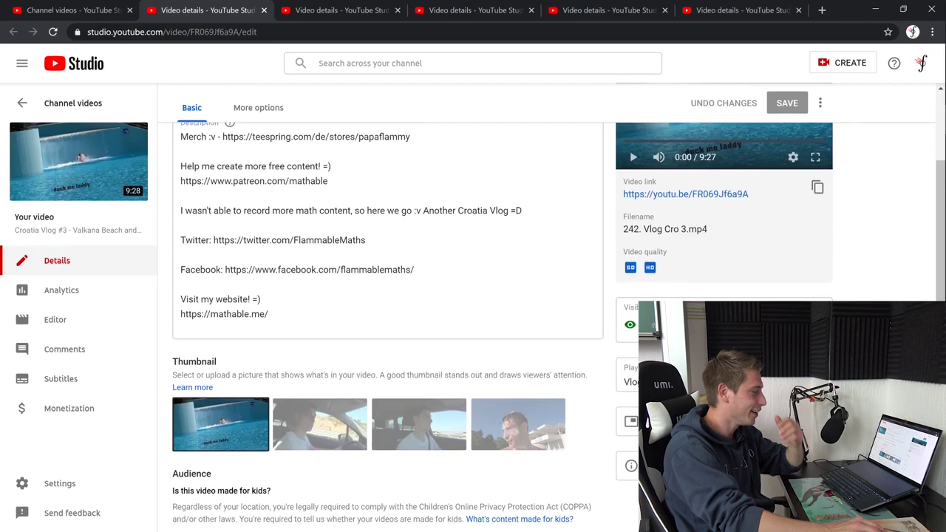
click(665, 403)
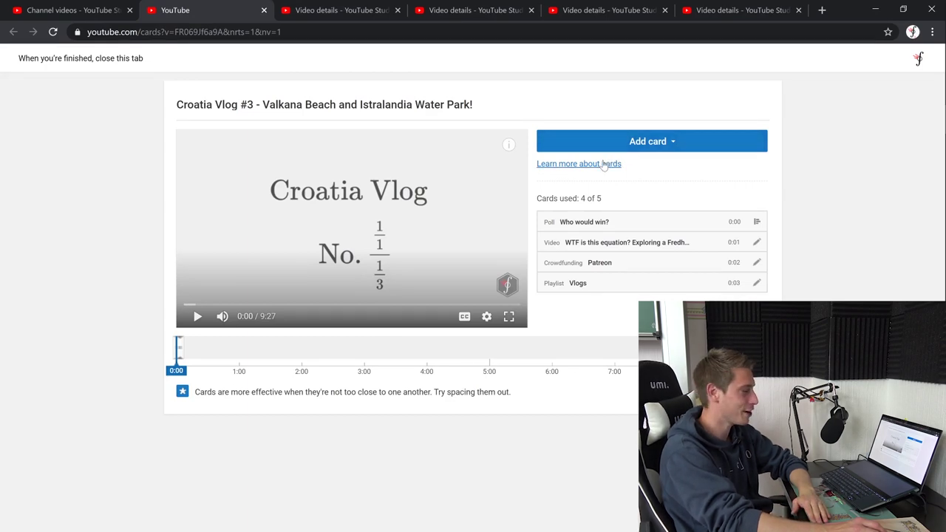
Step: Vote 'Swallowed foam' on Croatia Vlog #3's poll, then 'A positive message' on the Absolute Value poll
click(506, 156)
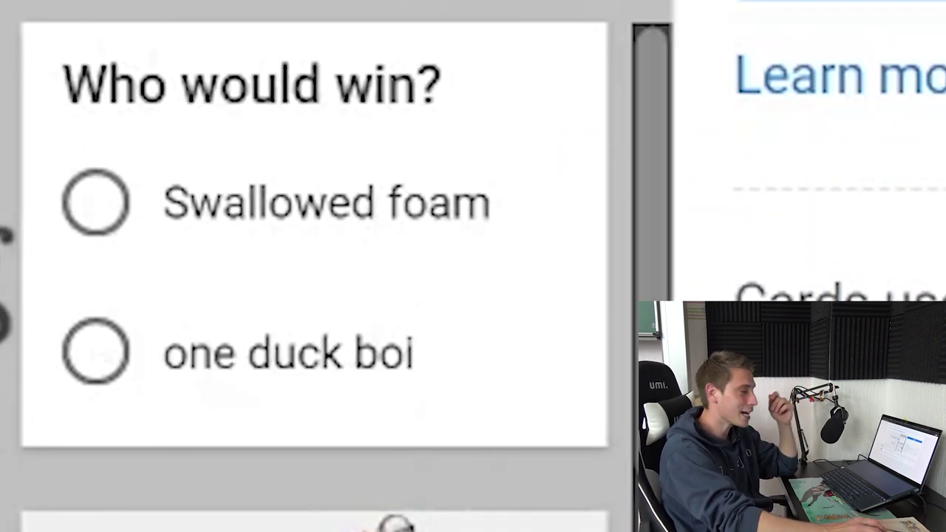
click(366, 218)
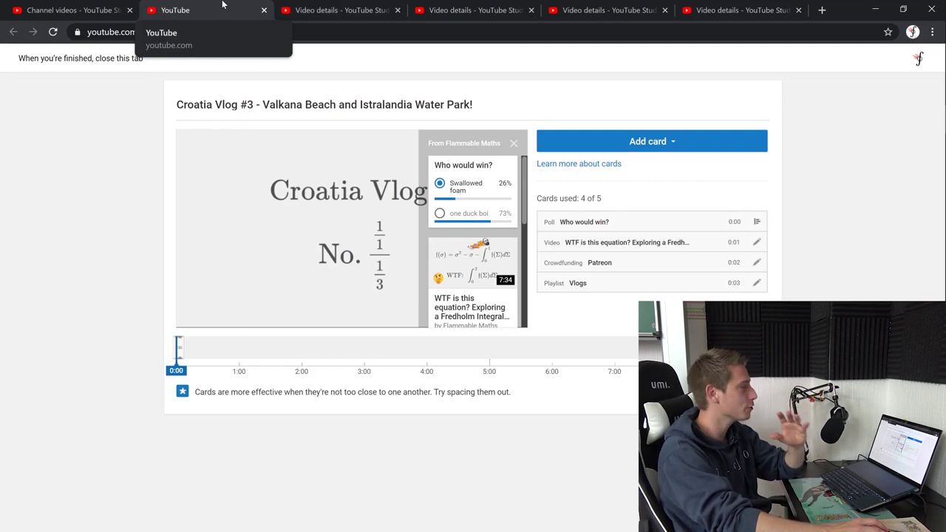
middle_click(222, 6)
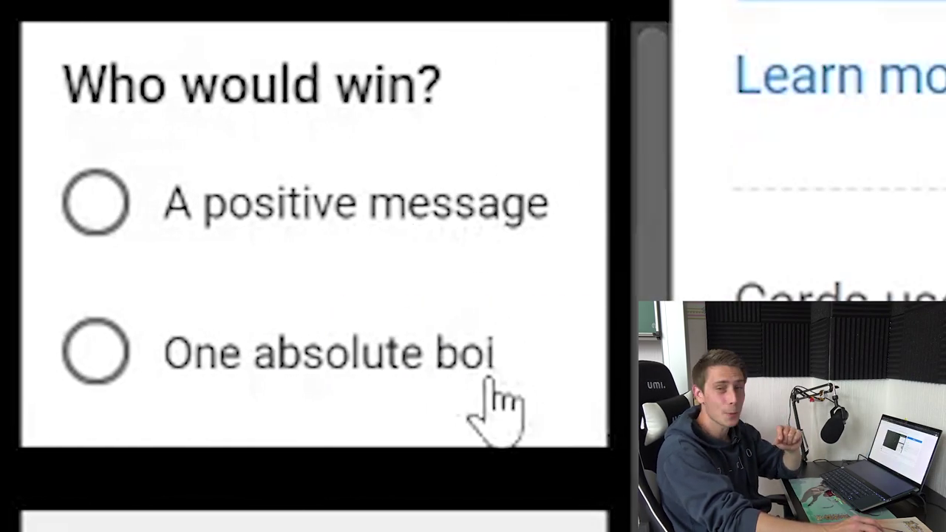
click(332, 203)
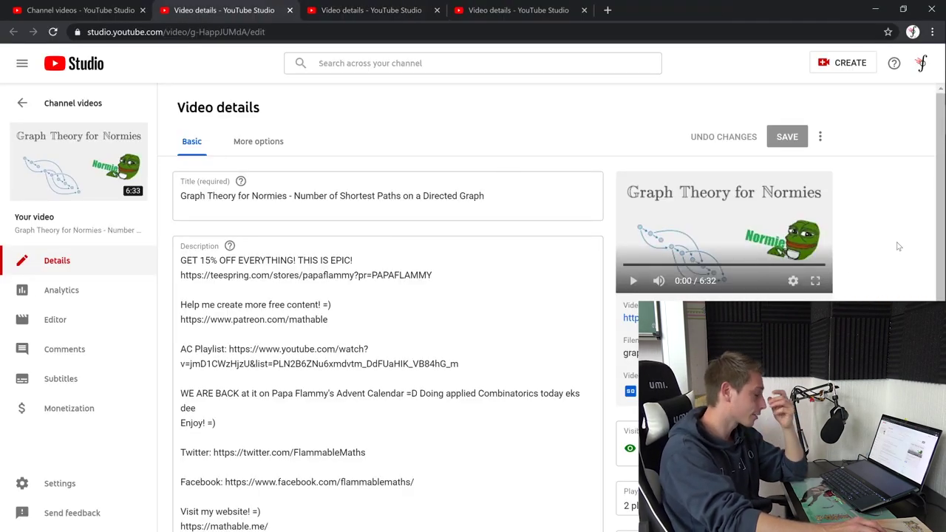
Step: Vote 'le normie meme' in the Graph Theory for Normies Who would win? poll
scroll(898, 239, down, 5)
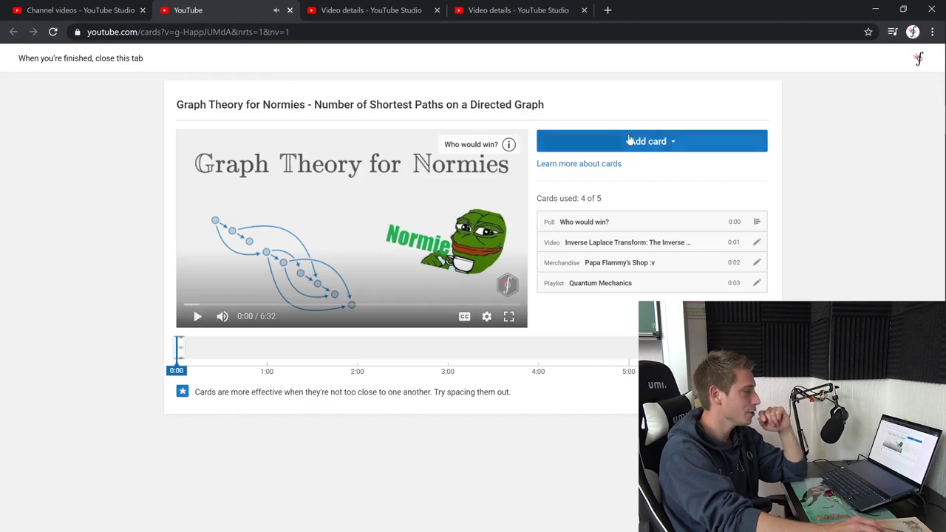
click(491, 146)
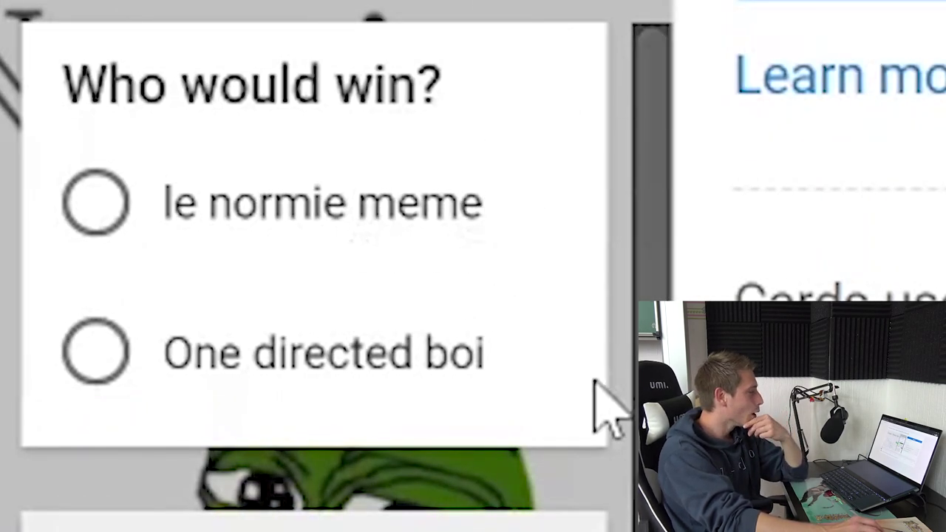
click(328, 181)
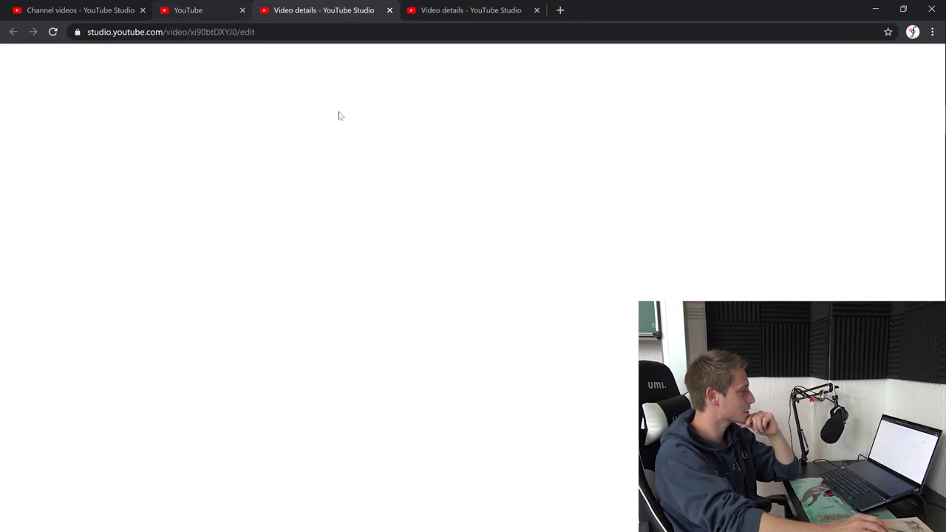
Step: Switch to the Infinitude of Primes video and vote 'A camel toe' in its poll
key(ctrl+Tab)
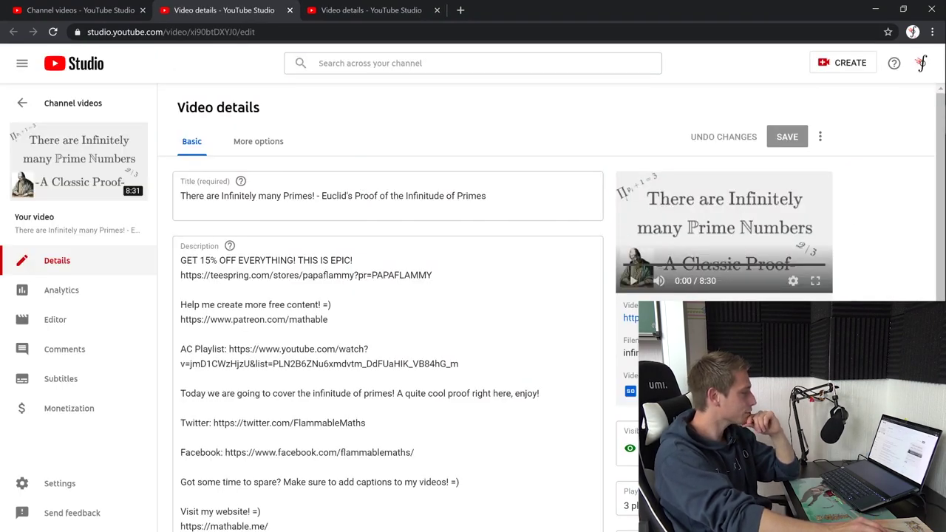
scroll(724, 237, down, 3)
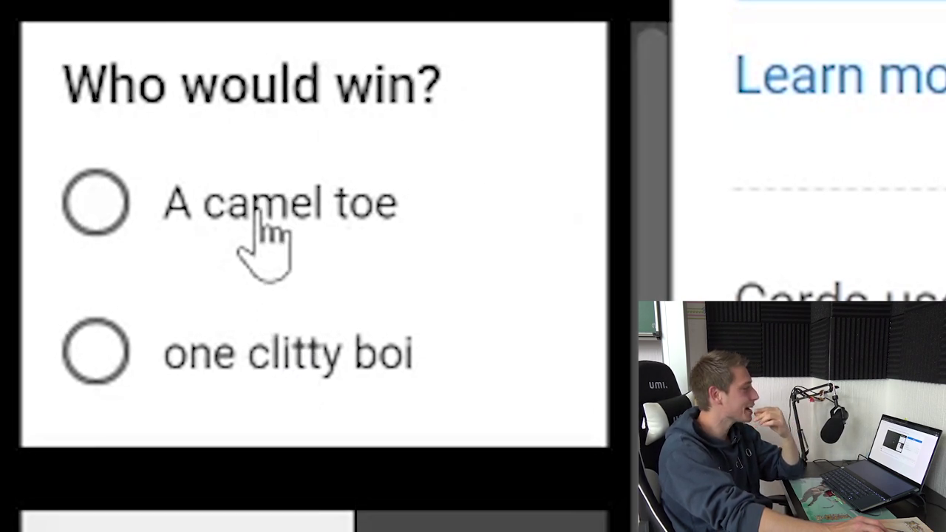
click(277, 157)
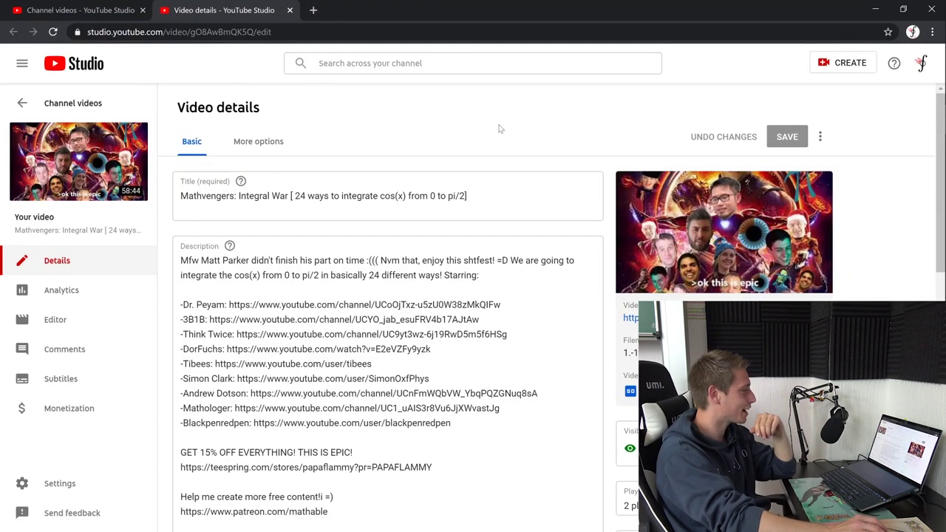
Step: Show the Who would win? poll card for the Mathvengers video
scroll(713, 247, down, 4)
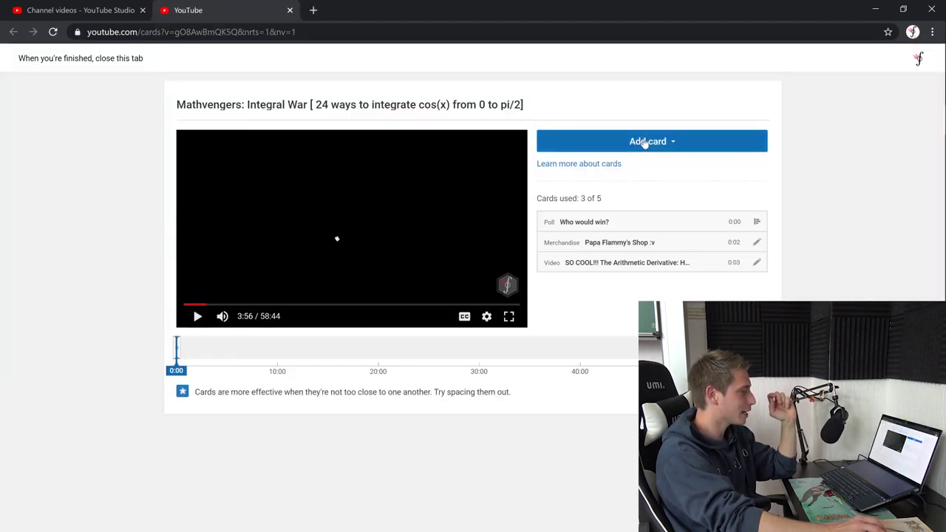
click(509, 145)
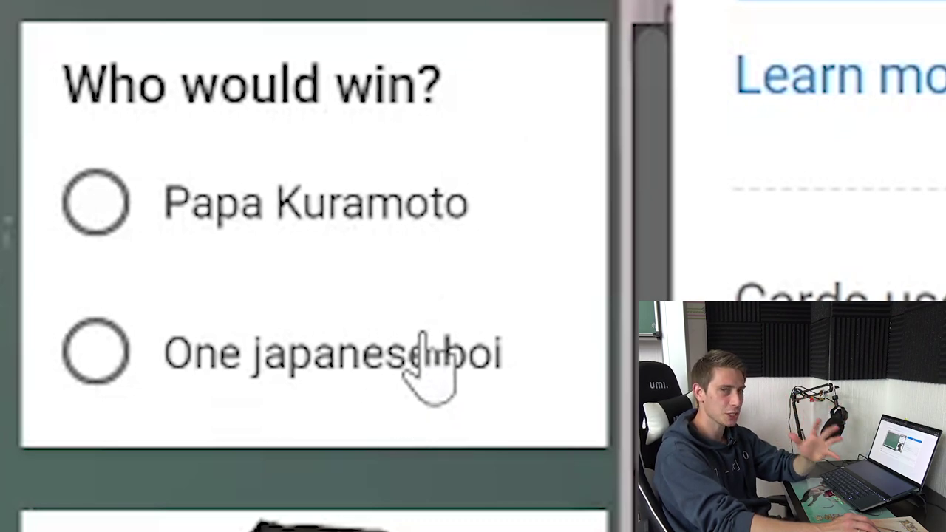
Step: Vote 'One japanese boi' on the Kuramoto poll, then the first option on the Arc Length derivation poll
click(424, 336)
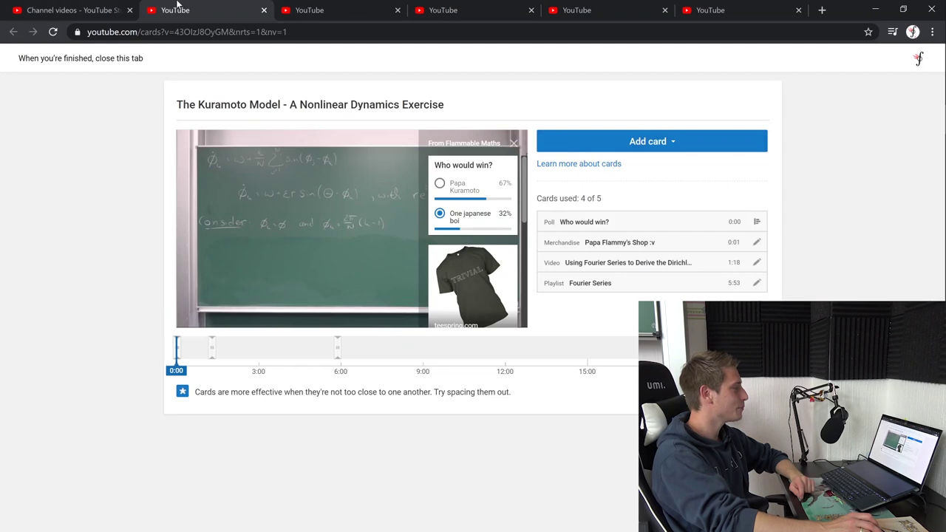
middle_click(178, 3)
click(390, 198)
click(491, 147)
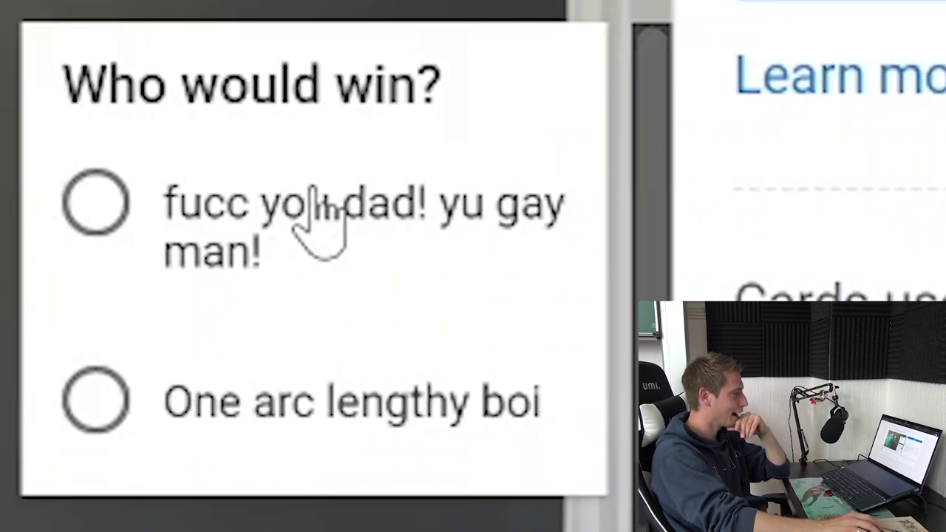
click(316, 189)
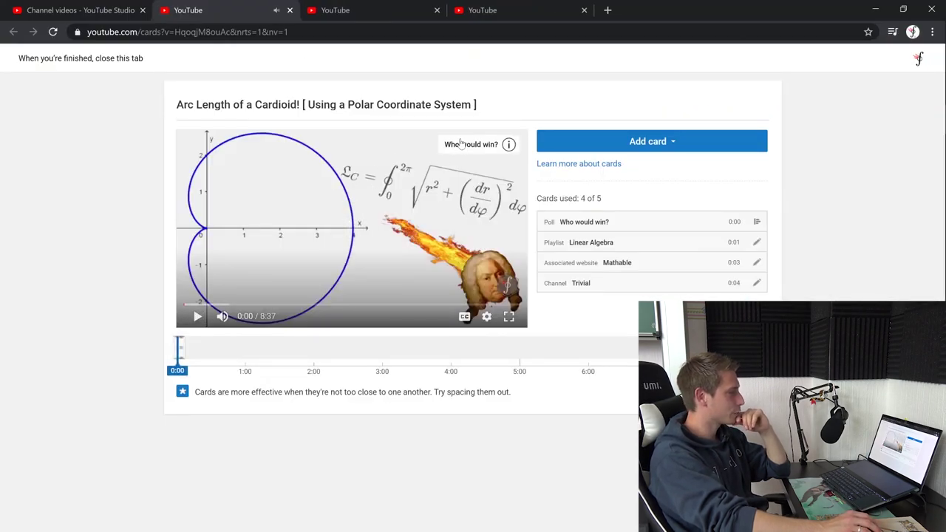
Step: Vote 'The old intro', then change the cardioid poll vote to 'One Polar arc length boi'
click(462, 144)
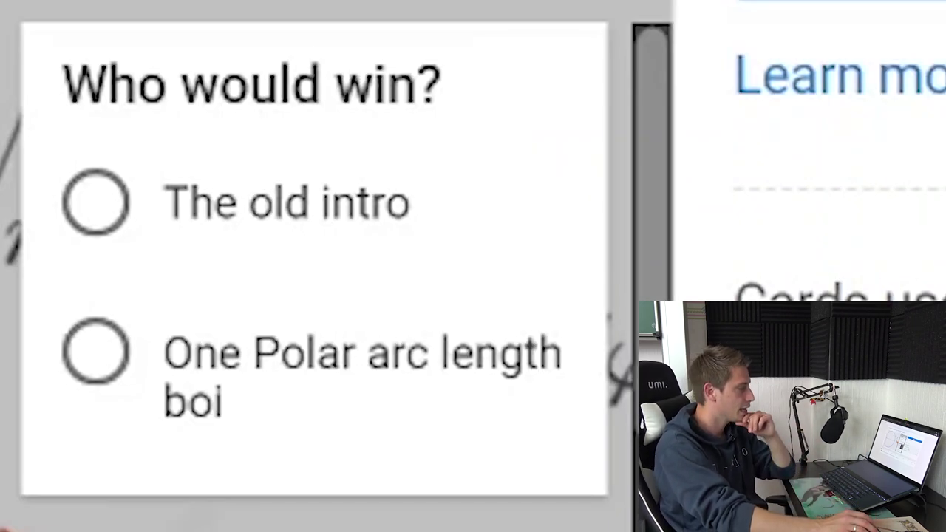
click(177, 215)
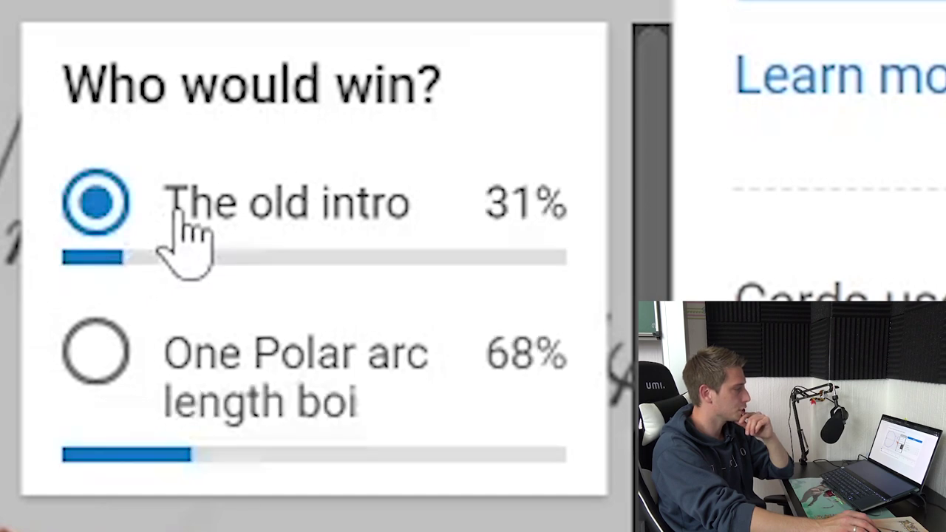
click(295, 381)
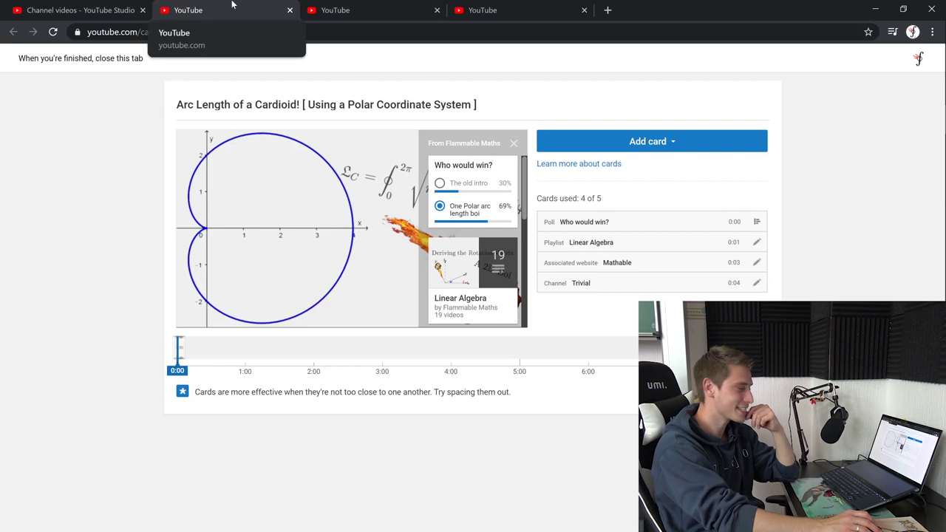
click(289, 9)
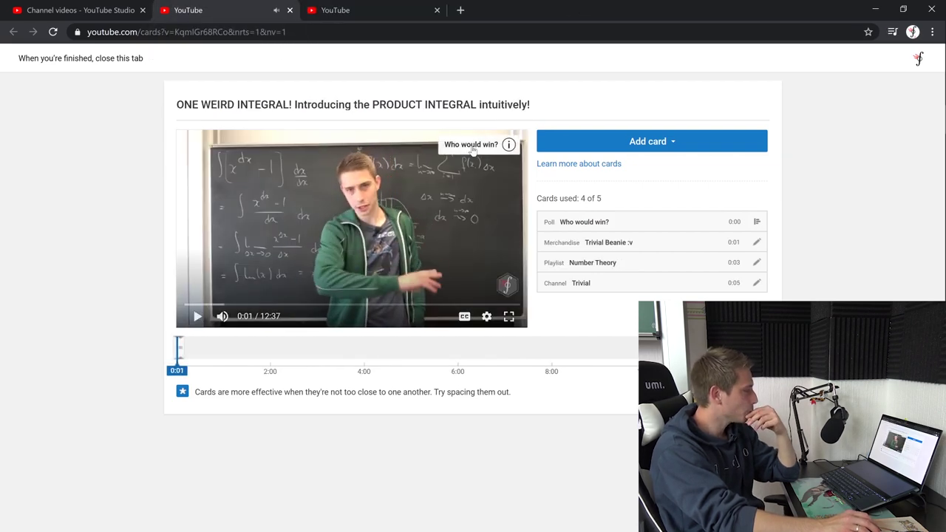
Step: Vote 'one forgotten ln boi' on the product integral poll and 'One son boi' on Son of a Putnam's
click(469, 147)
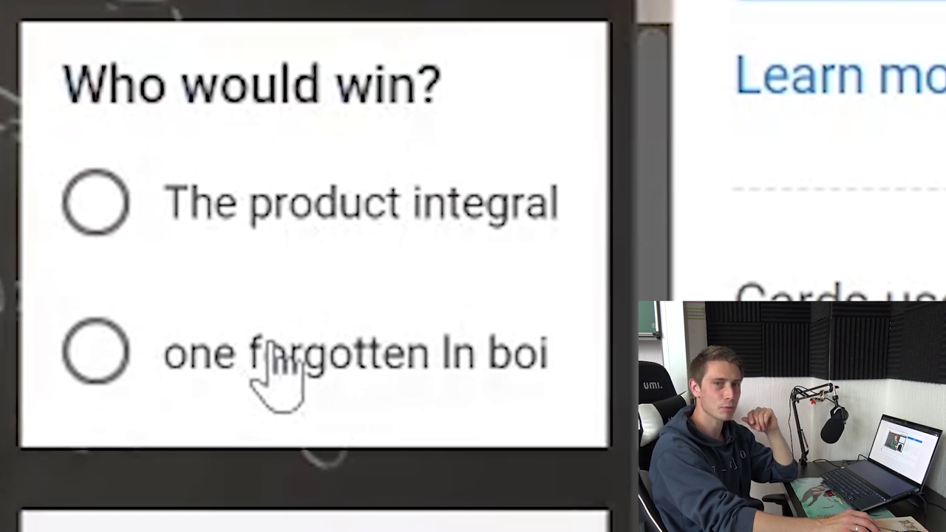
click(336, 336)
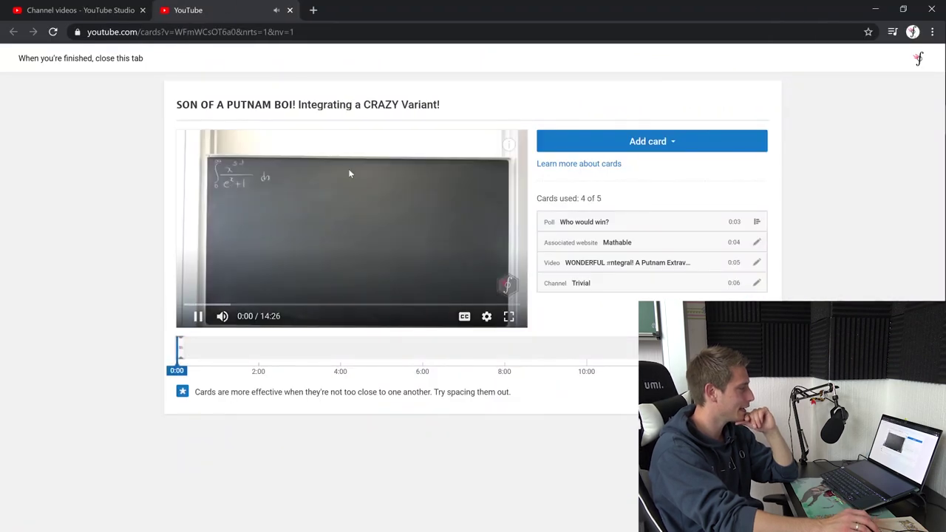
click(350, 173)
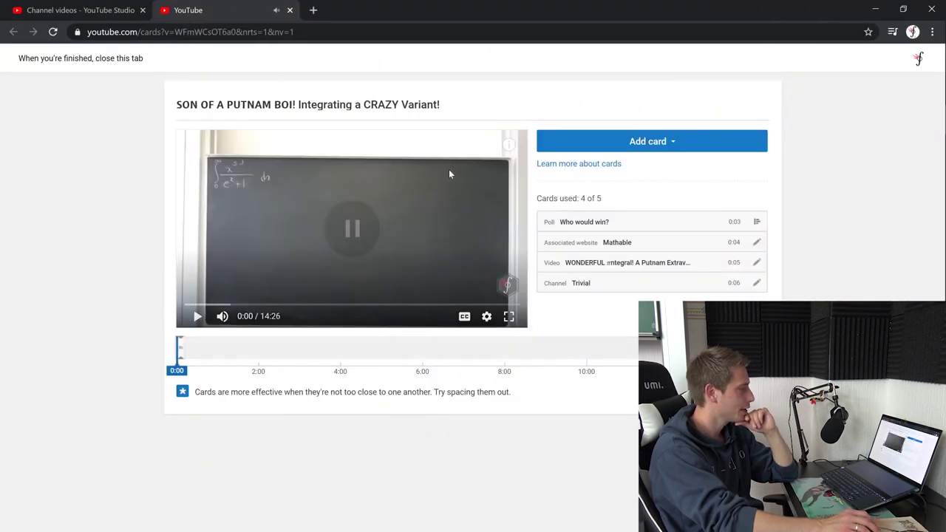
click(501, 151)
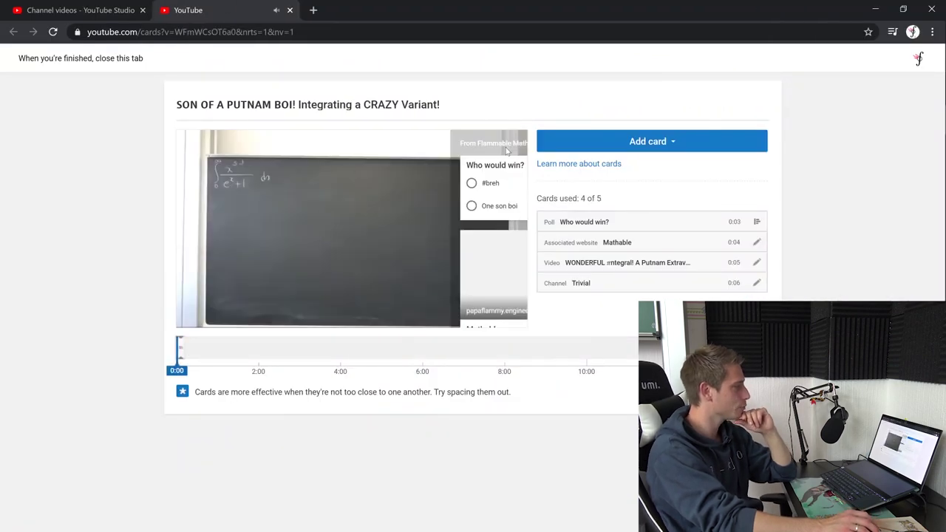
click(468, 207)
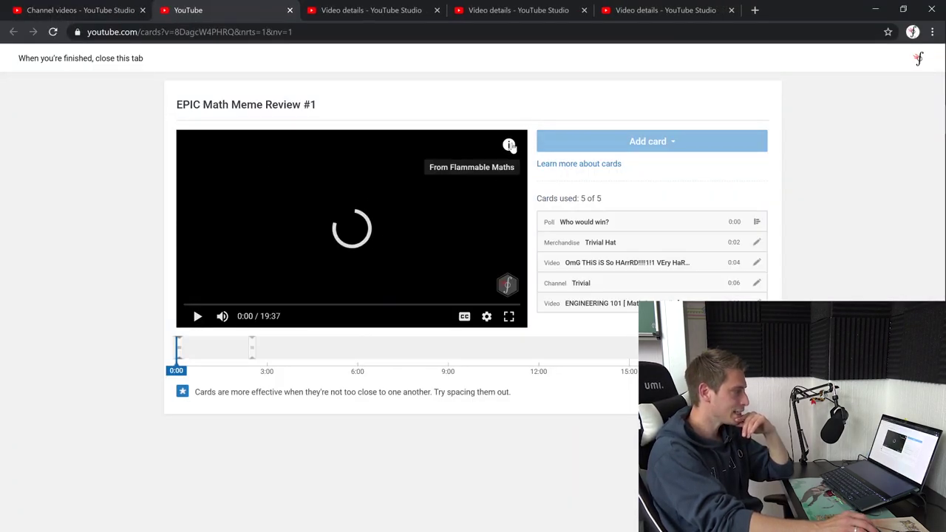
Step: Vote 'One maymay boi' on the meme review poll and close its card editor
click(509, 143)
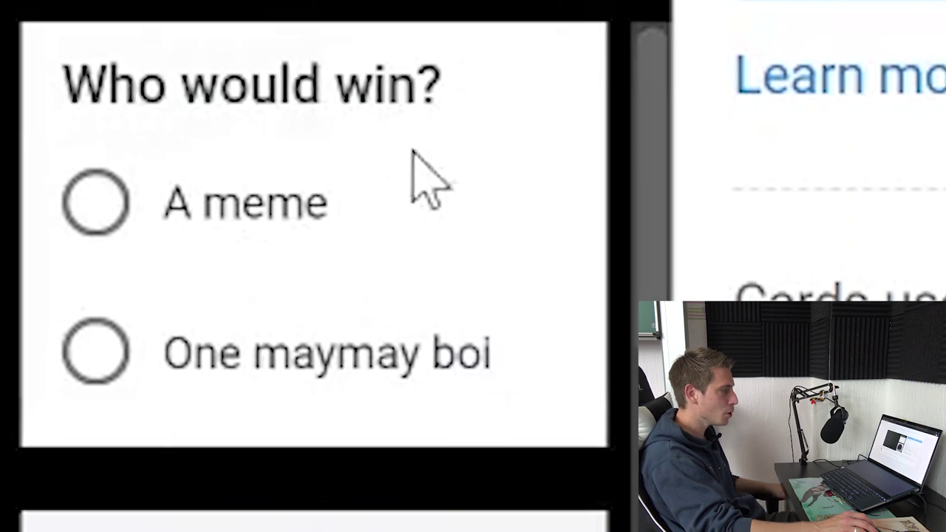
click(261, 364)
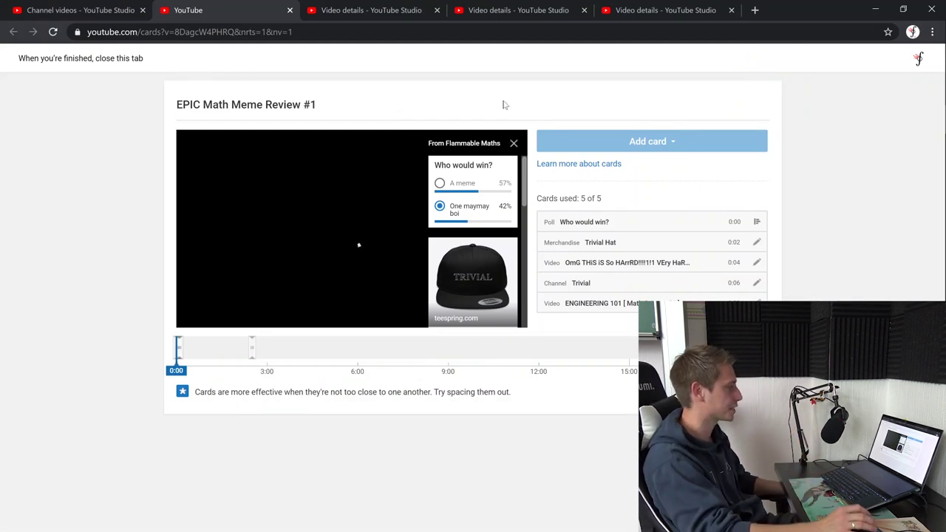
click(289, 9)
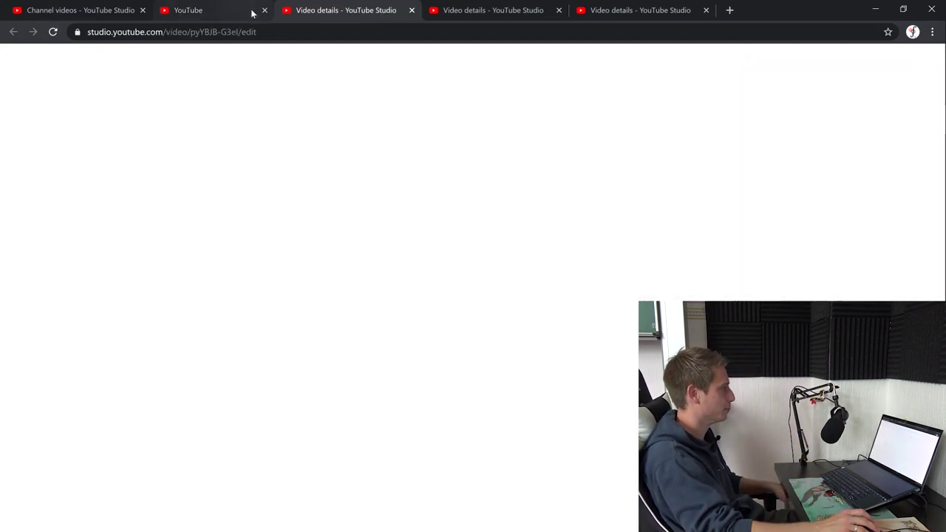
Step: Check the chalk video's poll card, then return to the video details page
scroll(550, 270, down, 5)
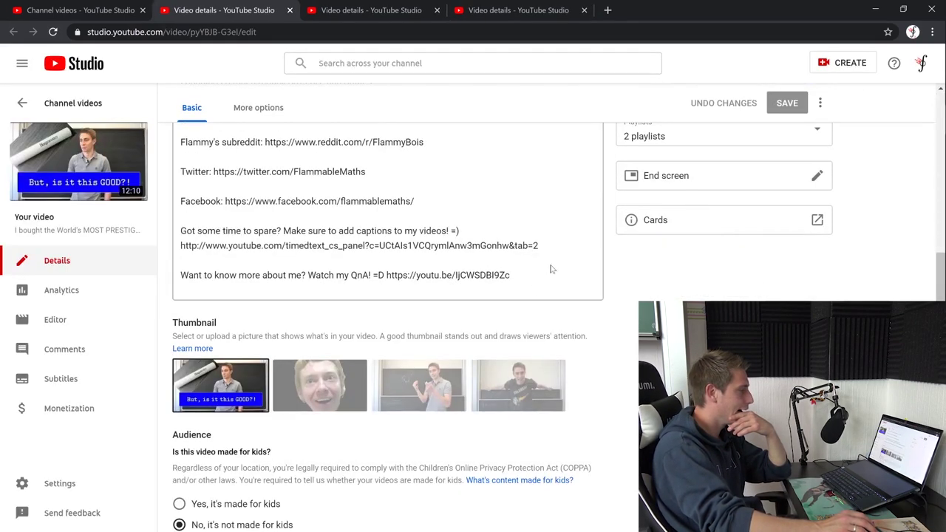
click(727, 225)
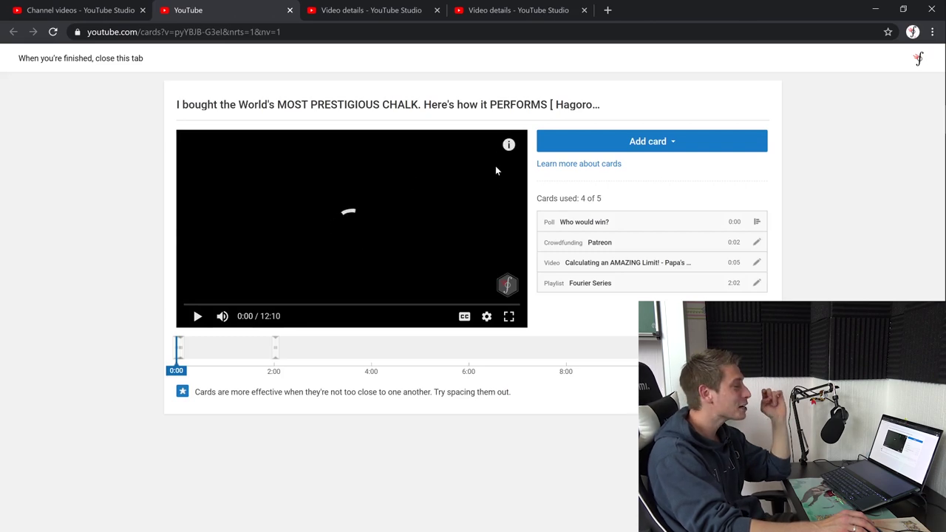
click(507, 143)
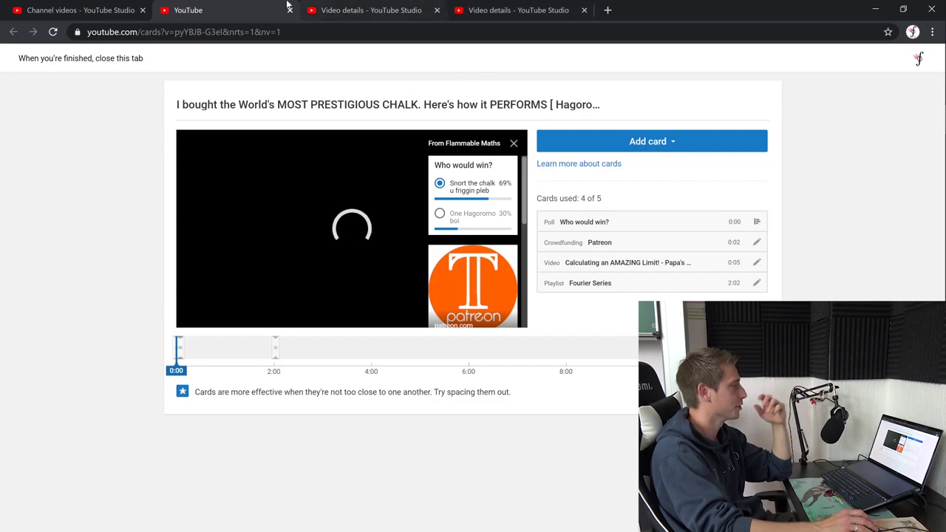
key(ctrl+w)
scroll(744, 273, down, 3)
scroll(744, 273, up, 3)
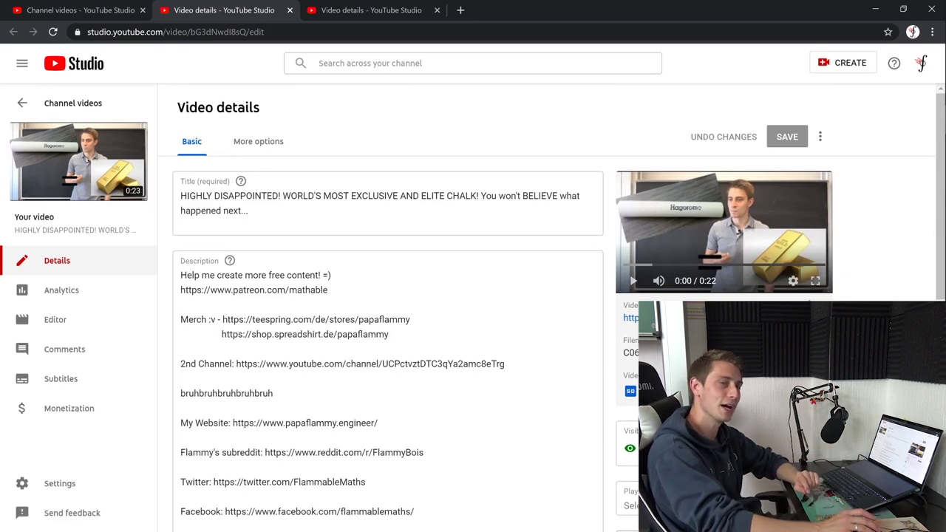
Step: Add a 'Who would win?' poll (The forgotten poll vs One chalk boi) and vote 'The forgotten poll'
scroll(866, 228, down, 3)
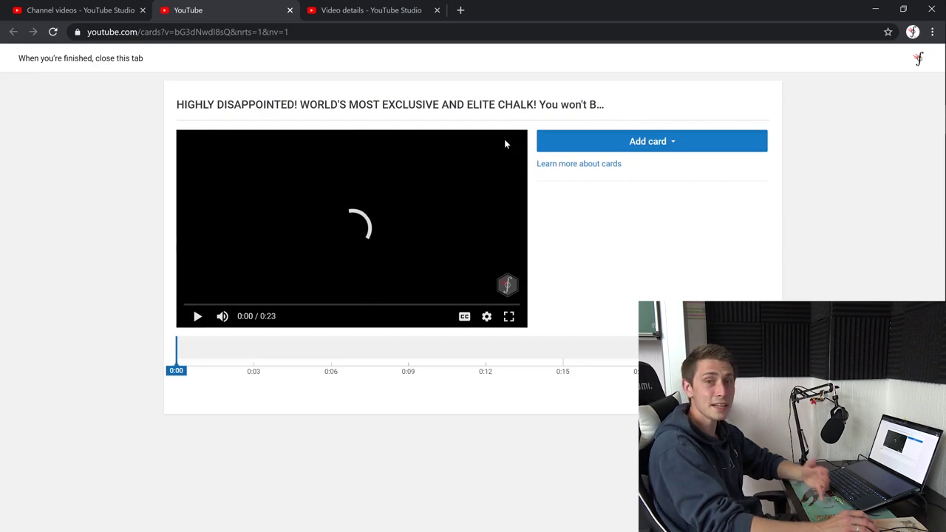
click(673, 141)
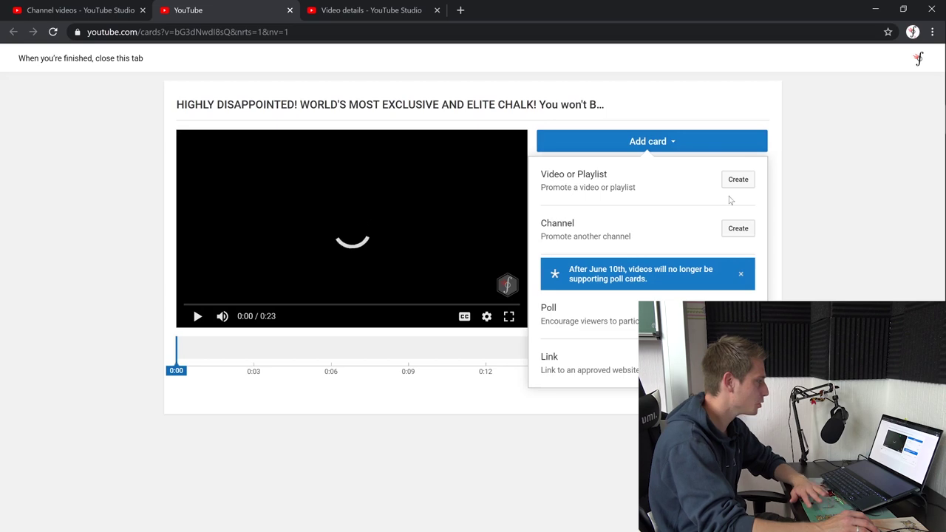
click(735, 313)
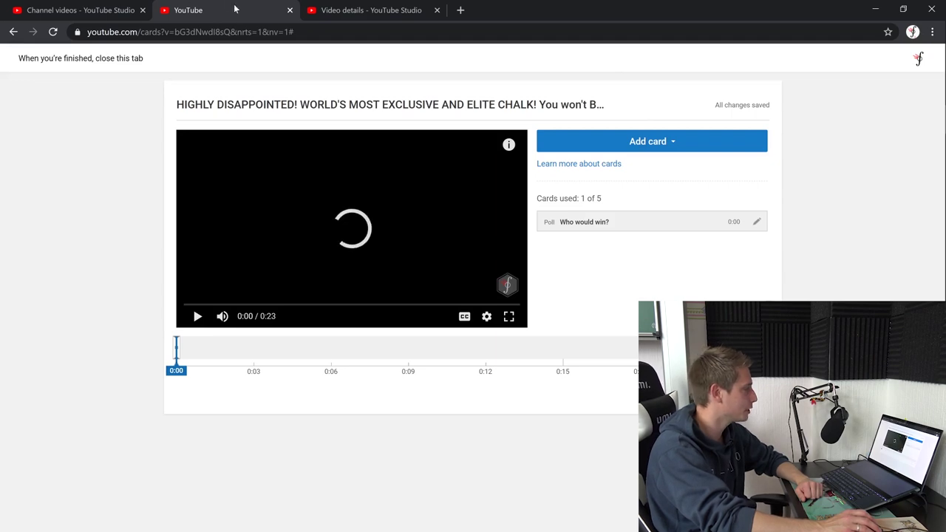
click(510, 146)
click(473, 184)
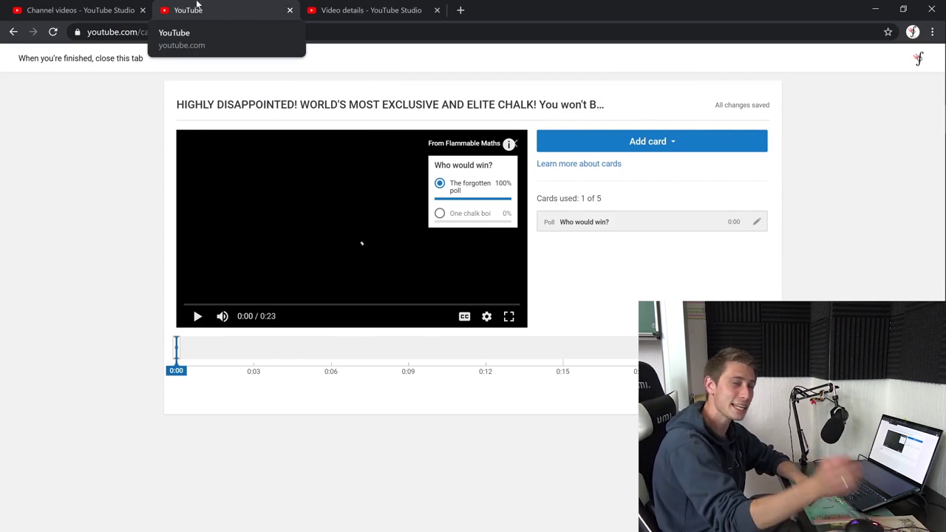
Step: Switch to the Factorial 101 video's card editor, closing the leftover details page
key(ctrl+w)
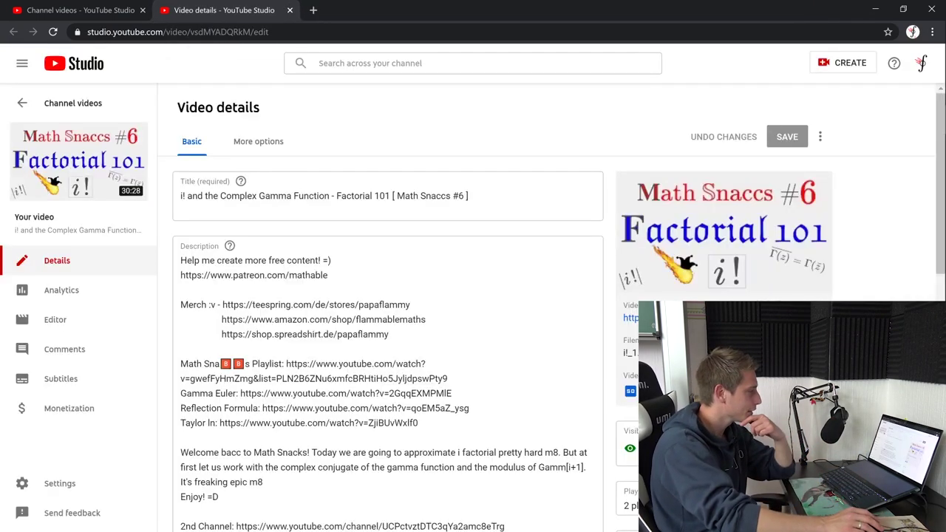
scroll(726, 194, down, 4)
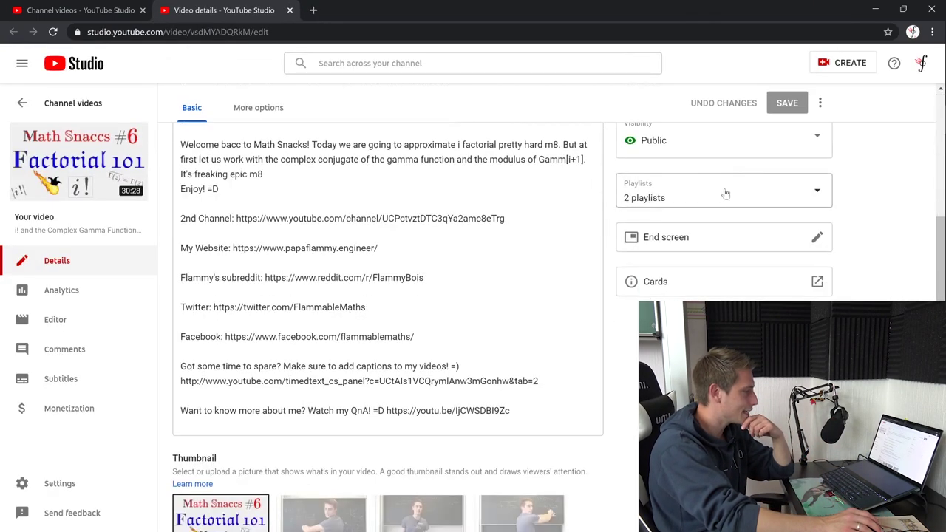
click(763, 282)
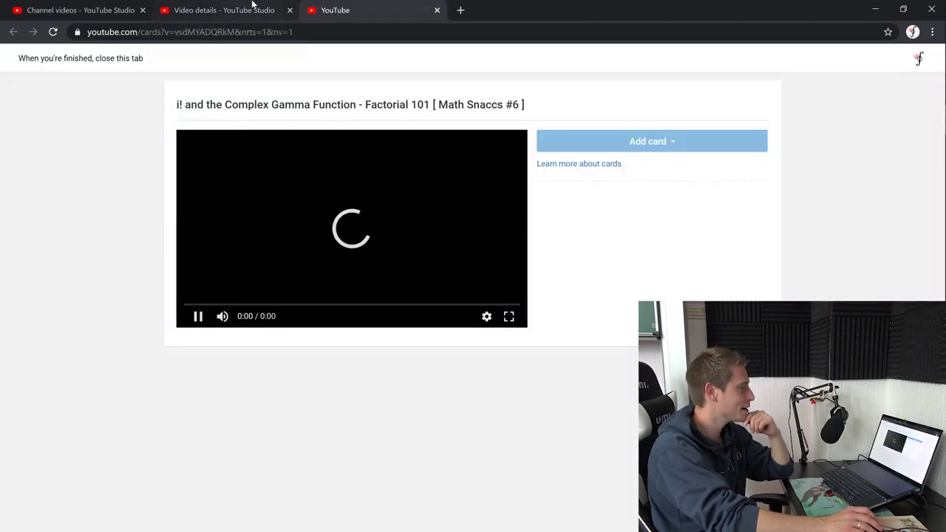
middle_click(249, 6)
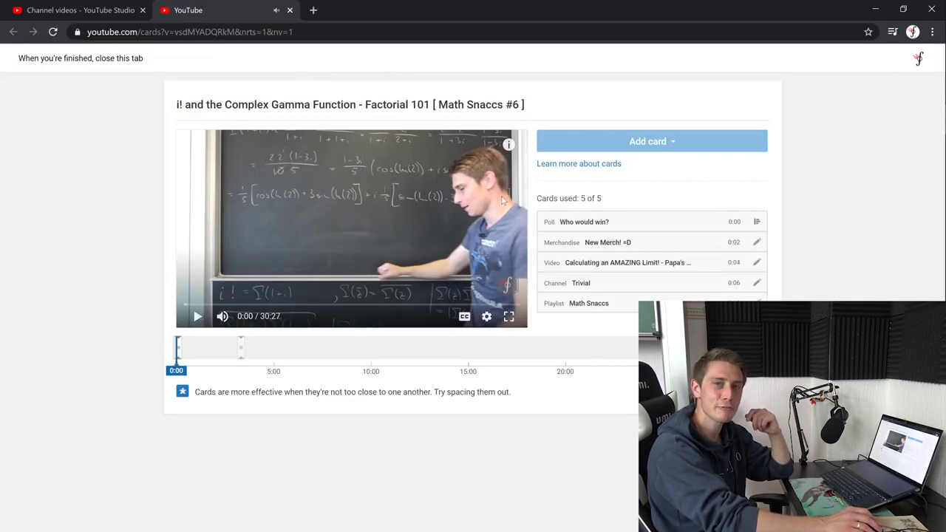
Step: Vote 'one !i boi' in the Factorial video's poll and close its cards page
mouse_move(510, 146)
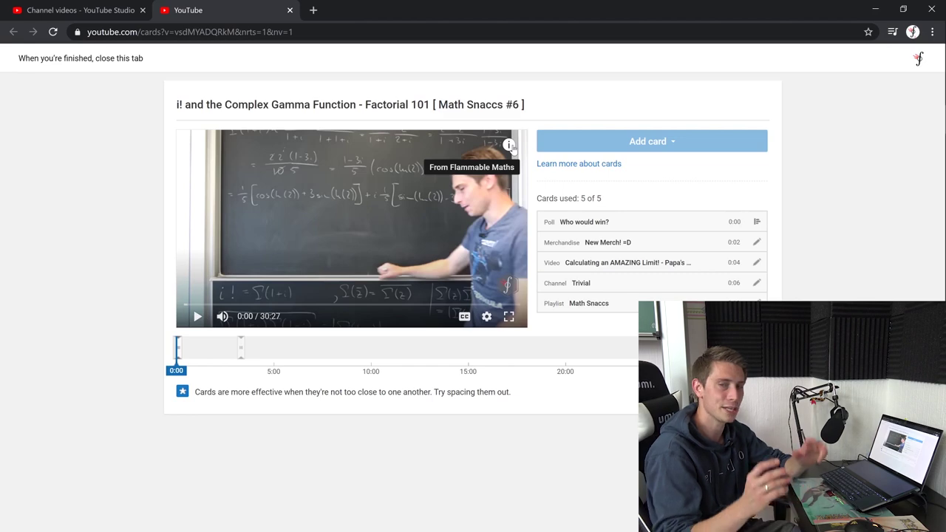
click(510, 145)
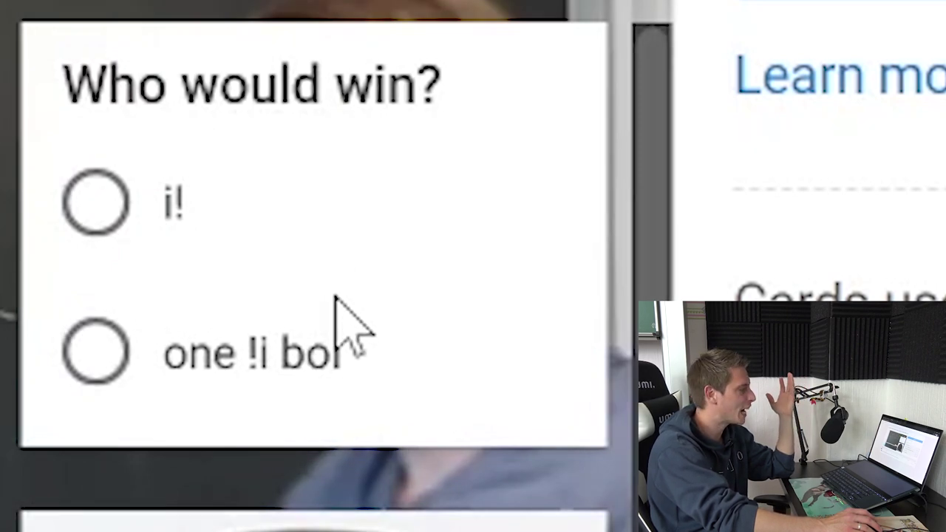
click(333, 361)
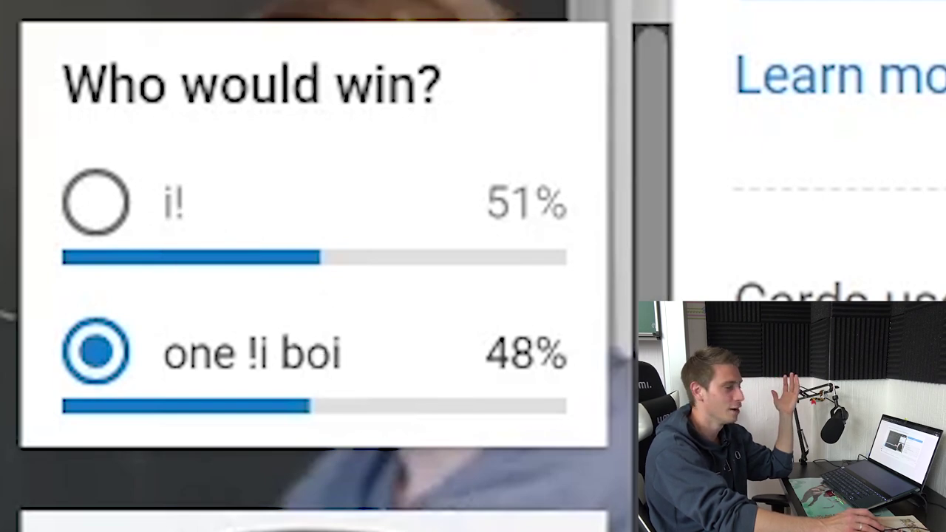
key(ctrl+w)
scroll(604, 358, down, 10)
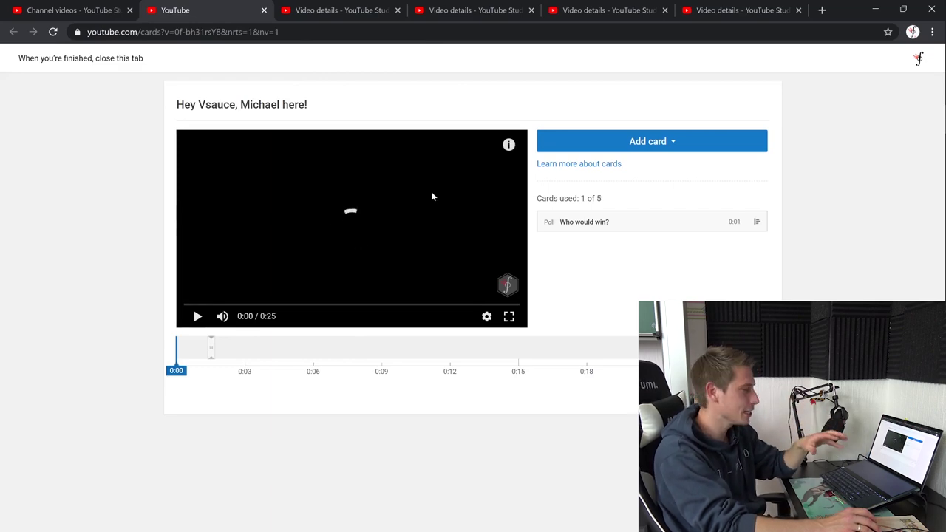
Step: Choose 'Vsauce' in the Hey Vsauce video's who-would-win poll and close its cards page
mouse_move(510, 144)
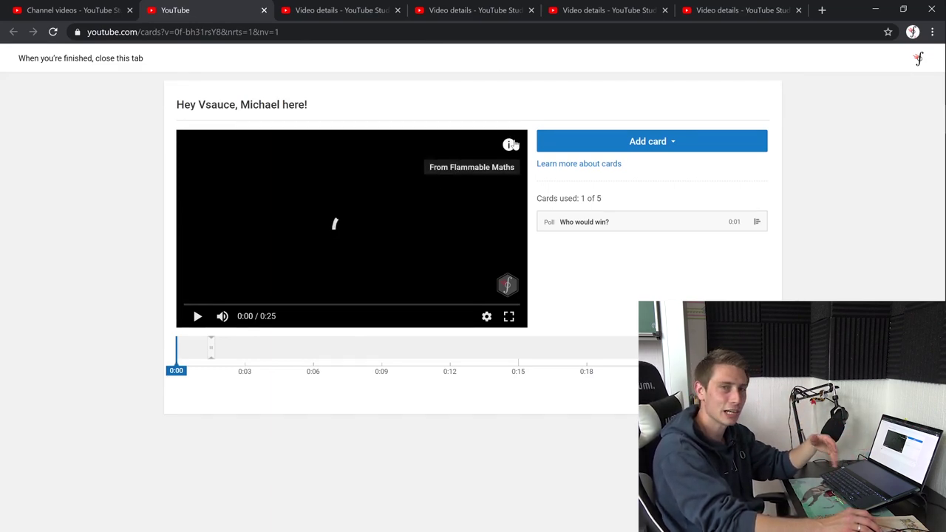
click(512, 145)
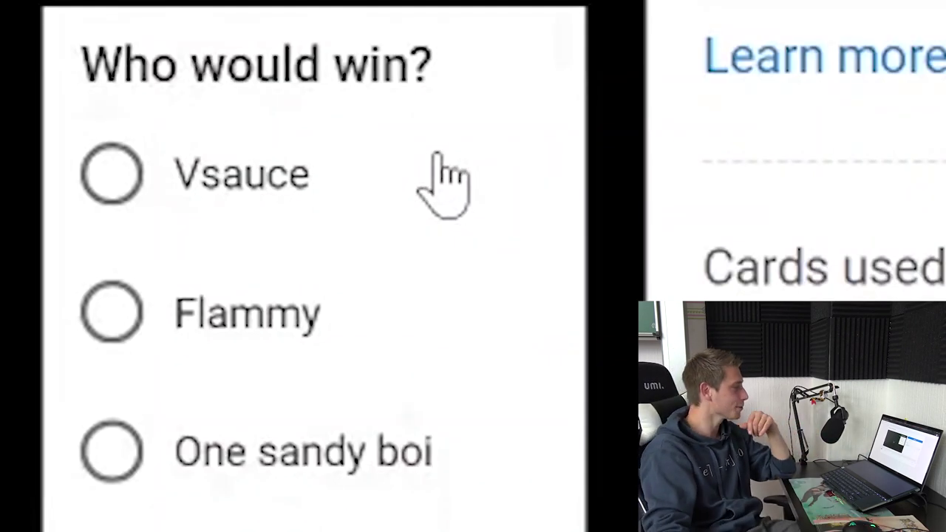
click(265, 186)
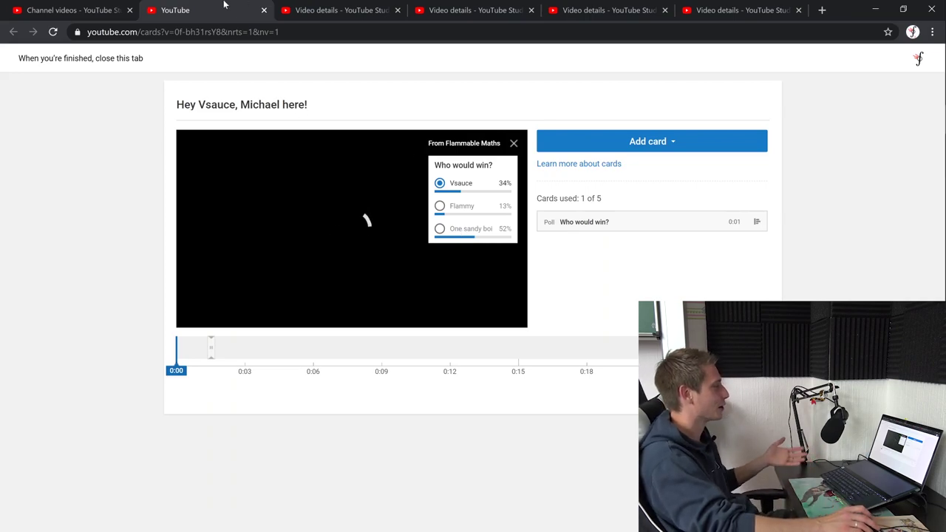
click(263, 10)
Step: Open the Gauss video's cards and vote 'This mf theorem' in its poll
scroll(706, 253, down, 5)
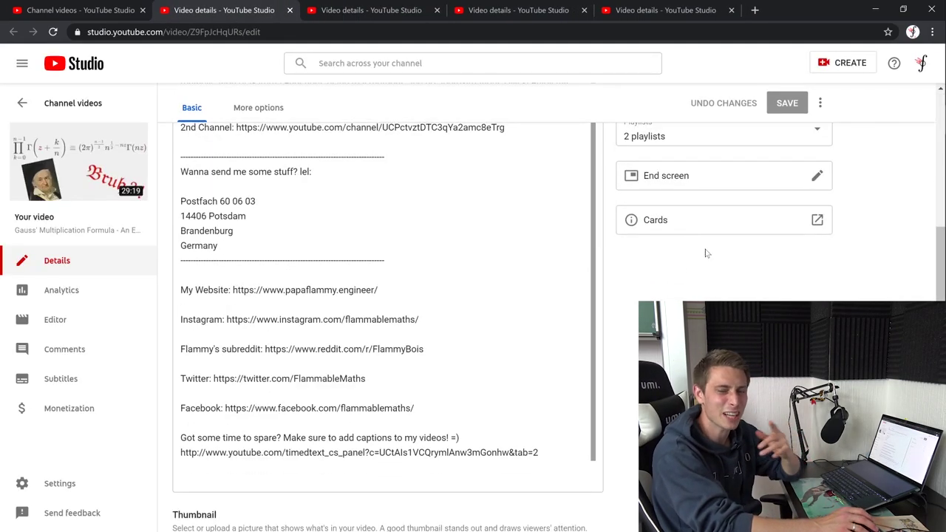
click(783, 227)
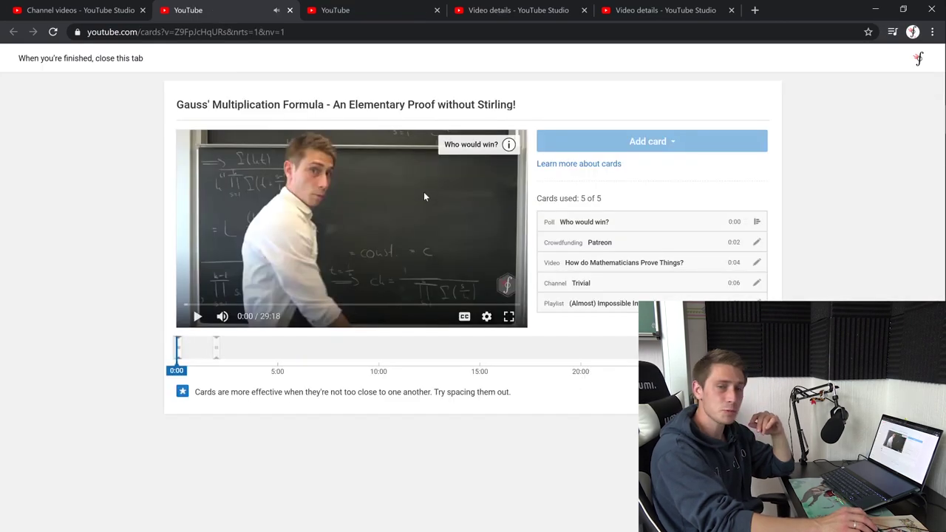
click(493, 148)
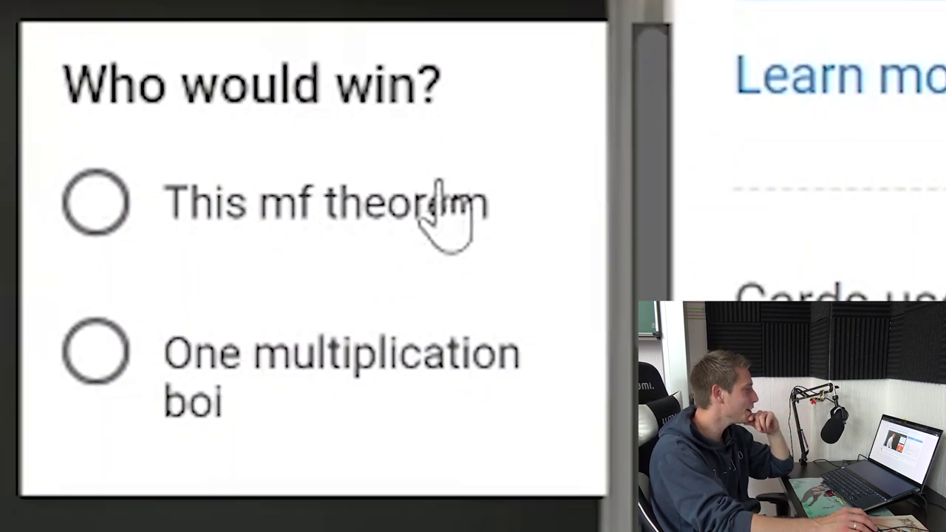
click(403, 223)
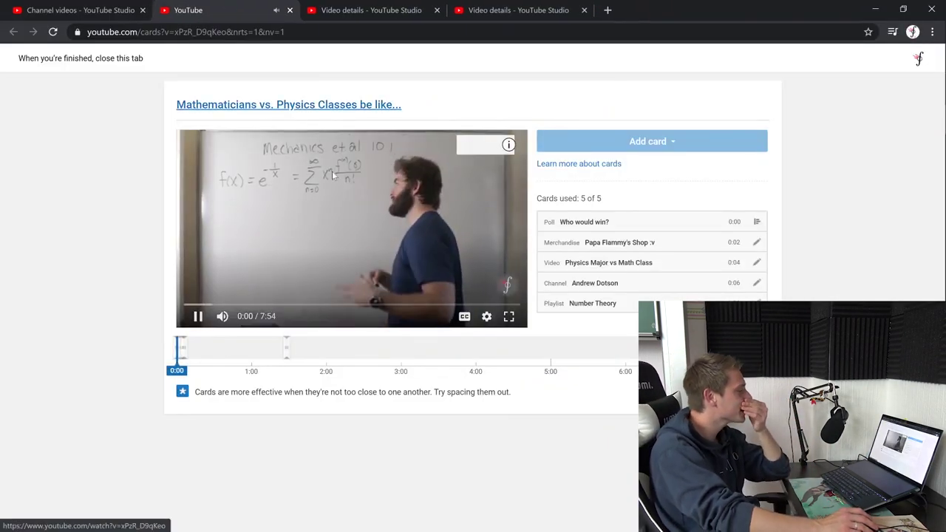
Step: Pause the preview and bring up the Physics Classes video's poll card
click(369, 226)
mouse_move(512, 148)
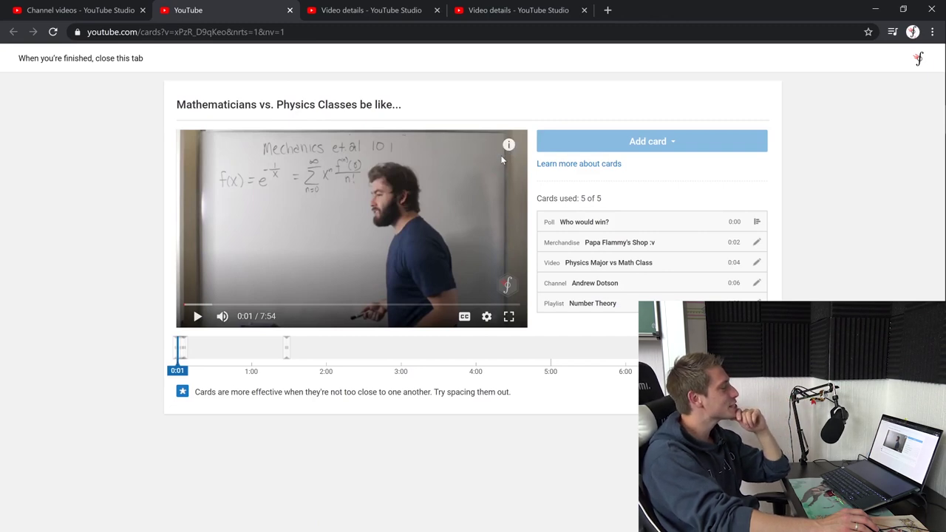
click(509, 144)
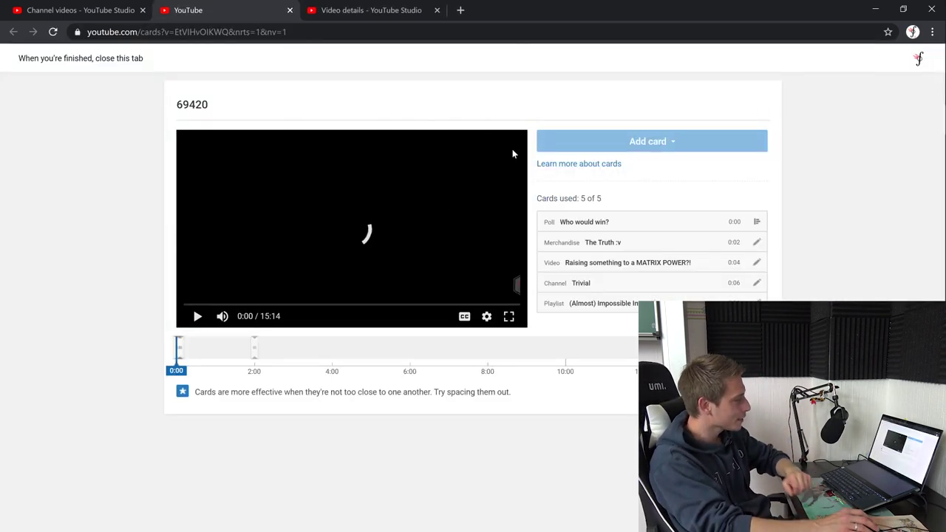
Step: Vote 'One 420 boi' on the 69420 video's poll and close its cards page
click(509, 145)
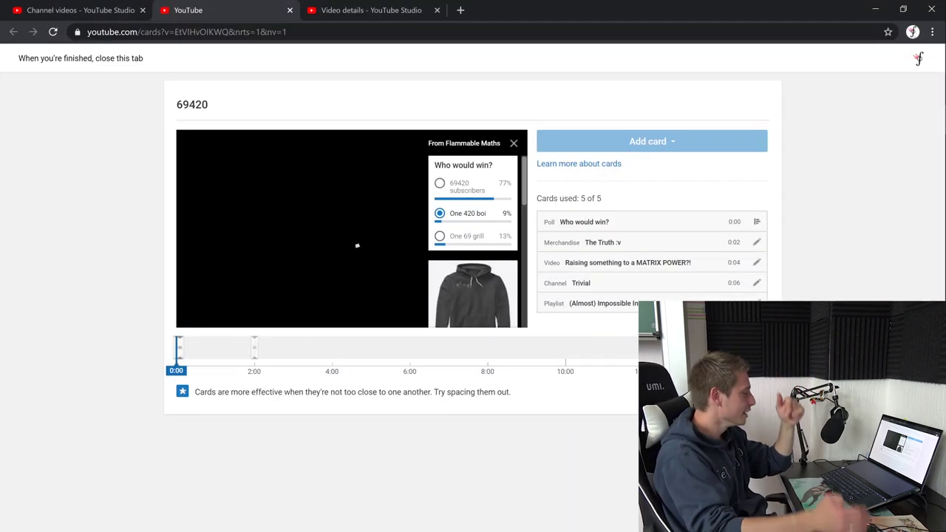
click(357, 245)
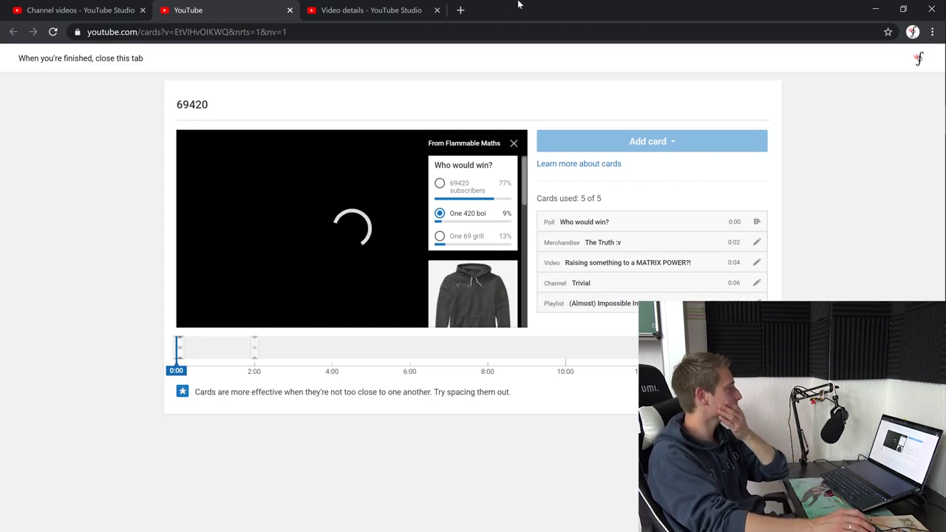
click(289, 9)
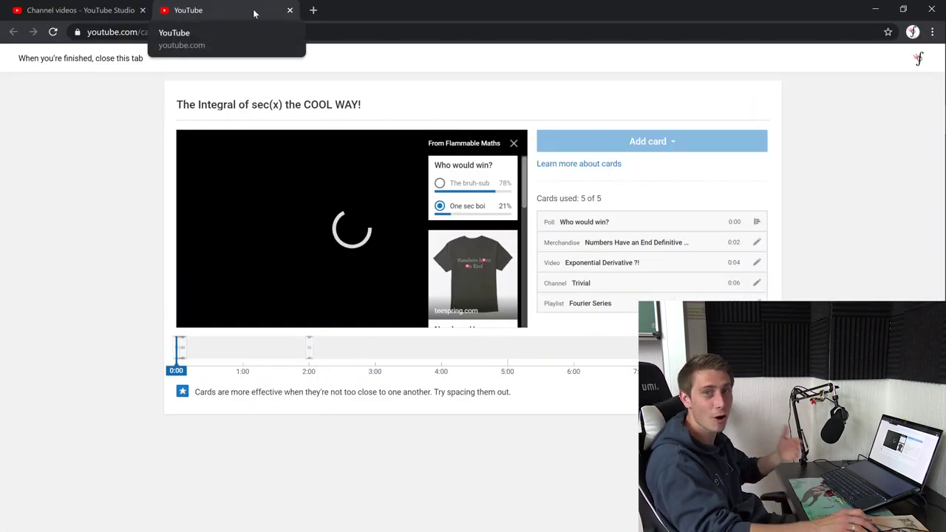
Step: Close the sec(x) cards page and open another video's details in a background tab
key(ctrl+w)
scroll(473, 236, down, 10)
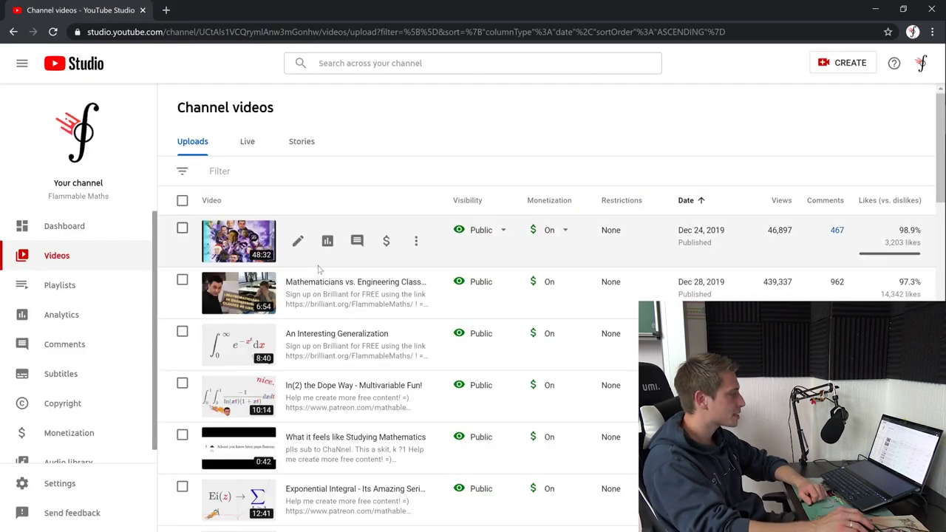
scroll(303, 280, down, 5)
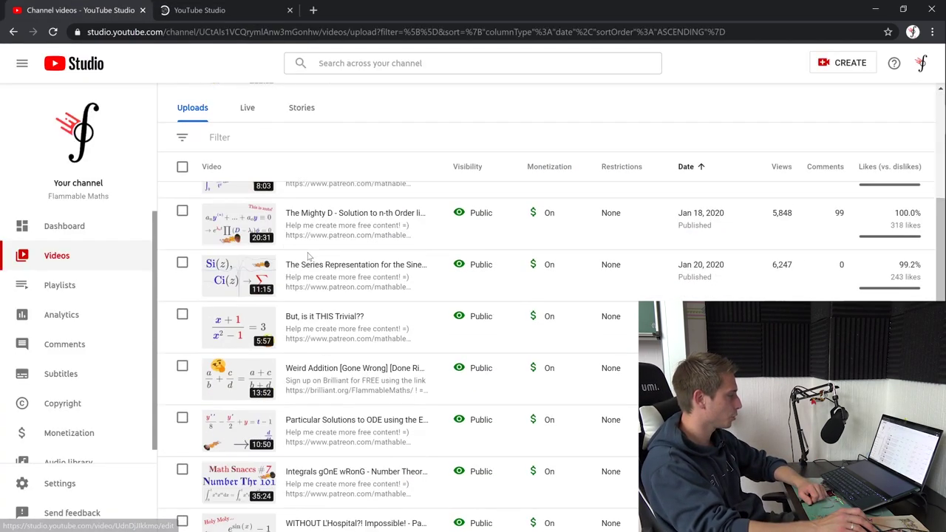
scroll(299, 296, up, 5)
middle_click(297, 294)
Step: Vote 'One math boi' in the Engineering Classes poll and close its cards page
scroll(297, 299, down, 10)
scroll(399, 318, down, 1)
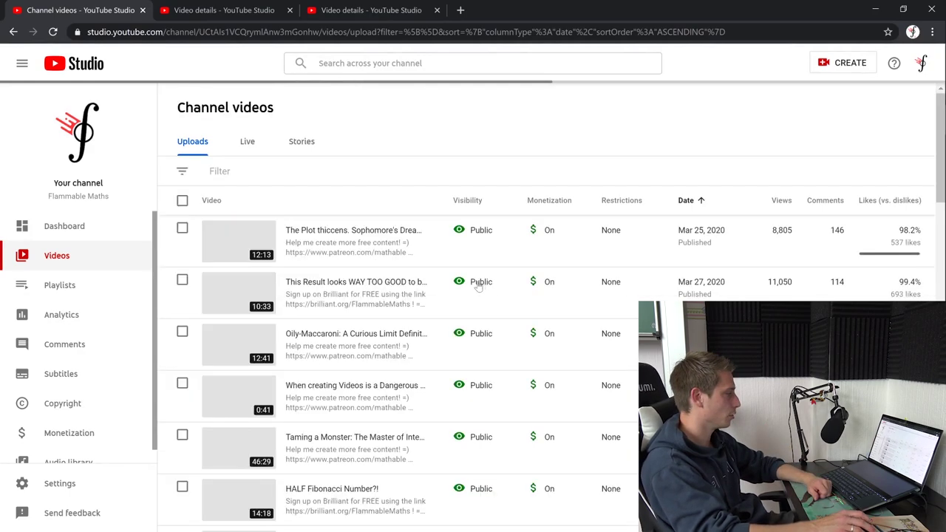
scroll(480, 266, down, 2)
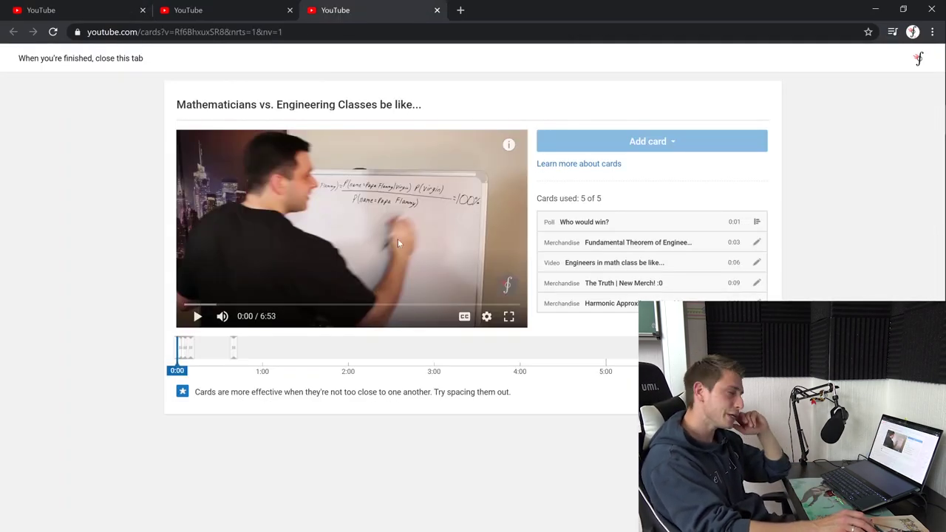
click(514, 147)
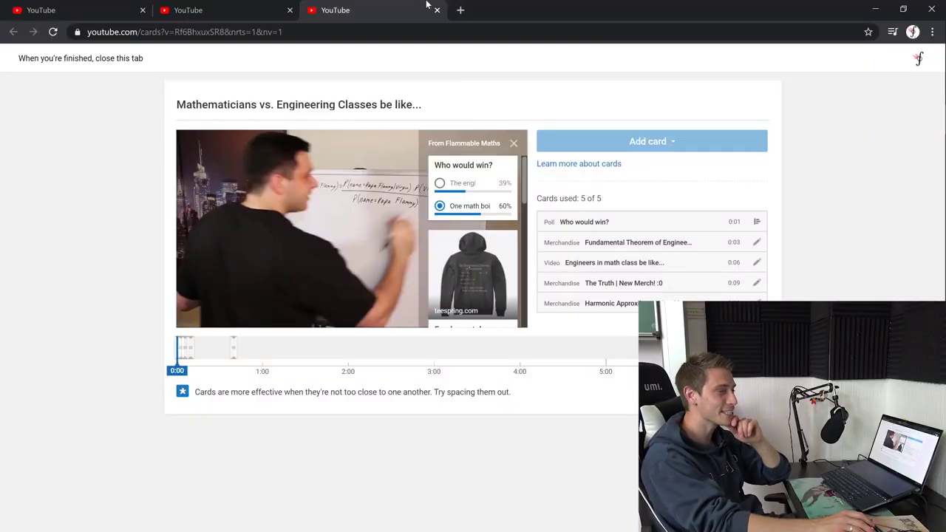
key(ctrl+w)
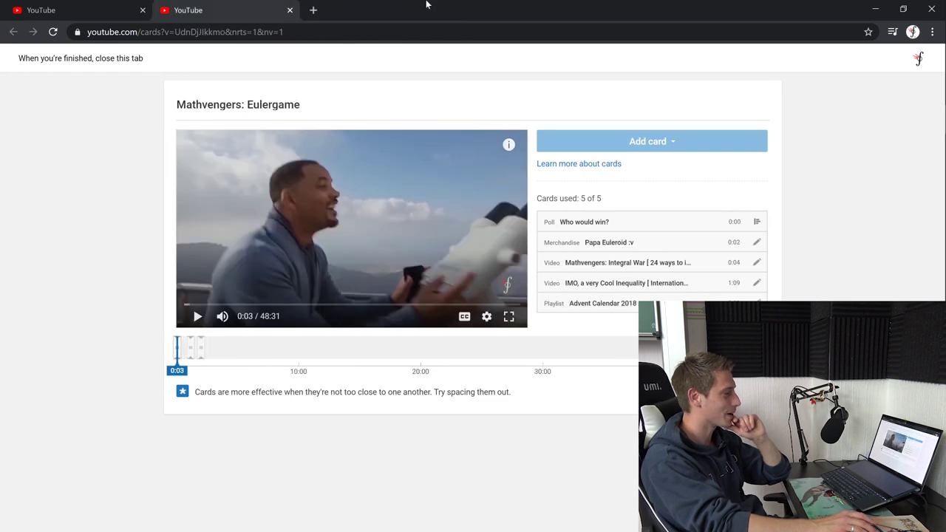
Step: Pick the fourth option in the Mathvengers: Eulergame poll, then close its cards page
click(510, 154)
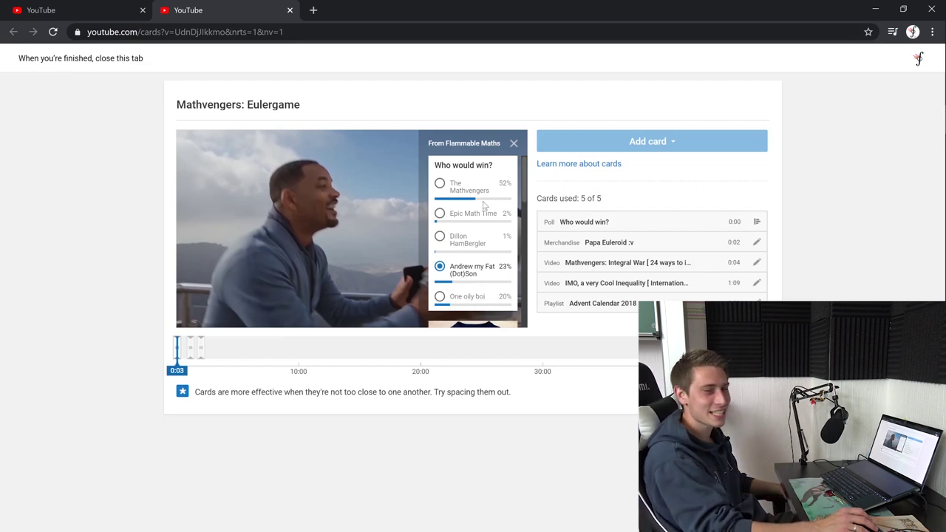
click(290, 10)
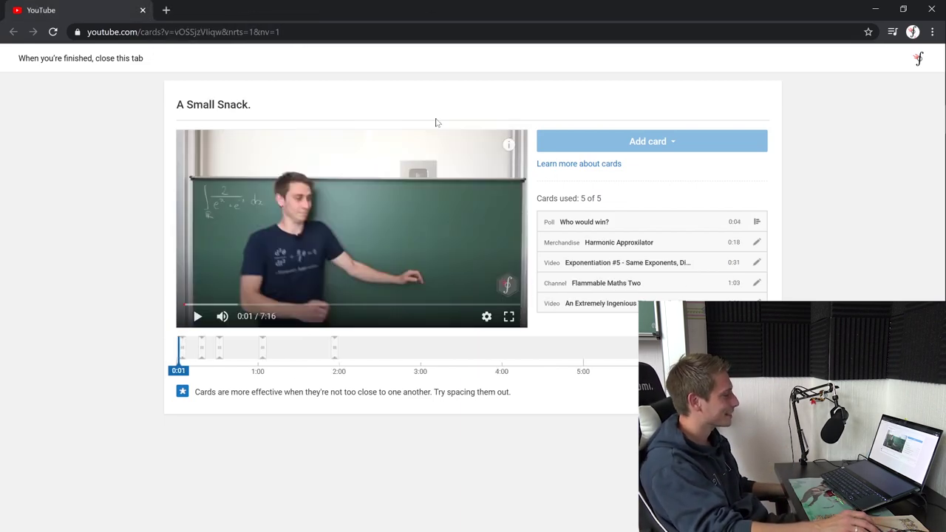
Step: Open the A Small Snack. poll card and pick 'The joke is that the answer pi'
click(510, 145)
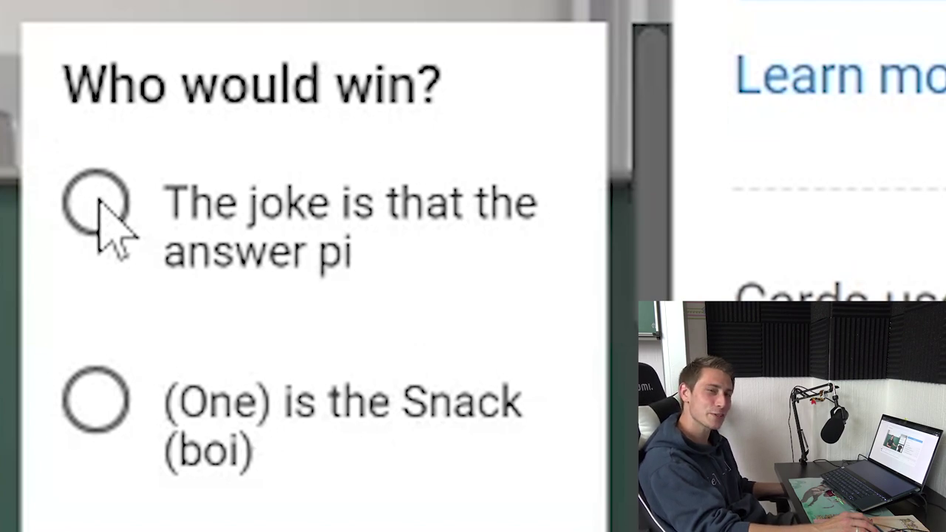
click(99, 201)
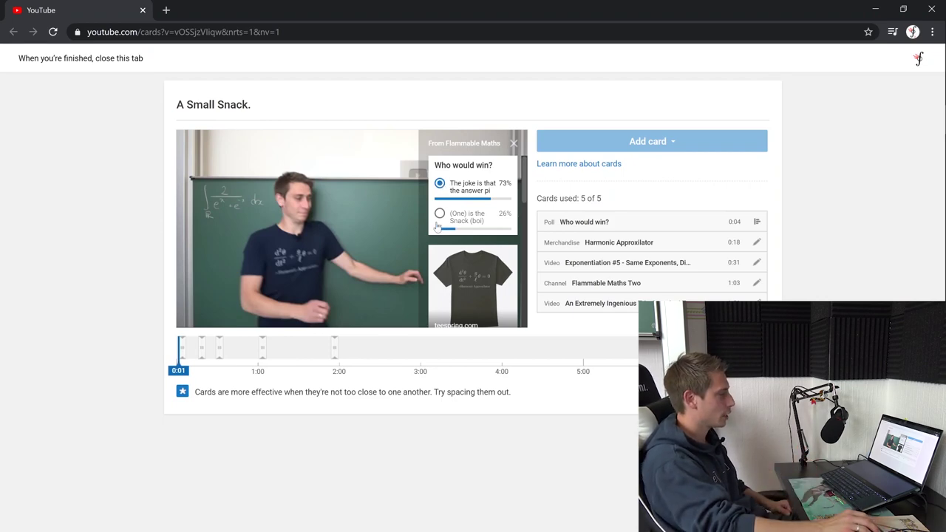
Step: Open the Poll results dialog: 162 responses, 72% (118) versus 27% (44)
click(757, 221)
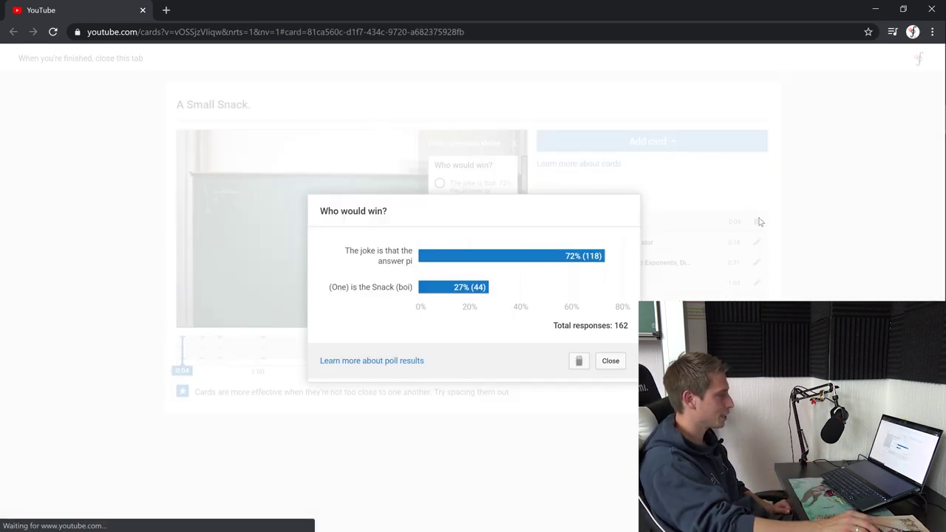